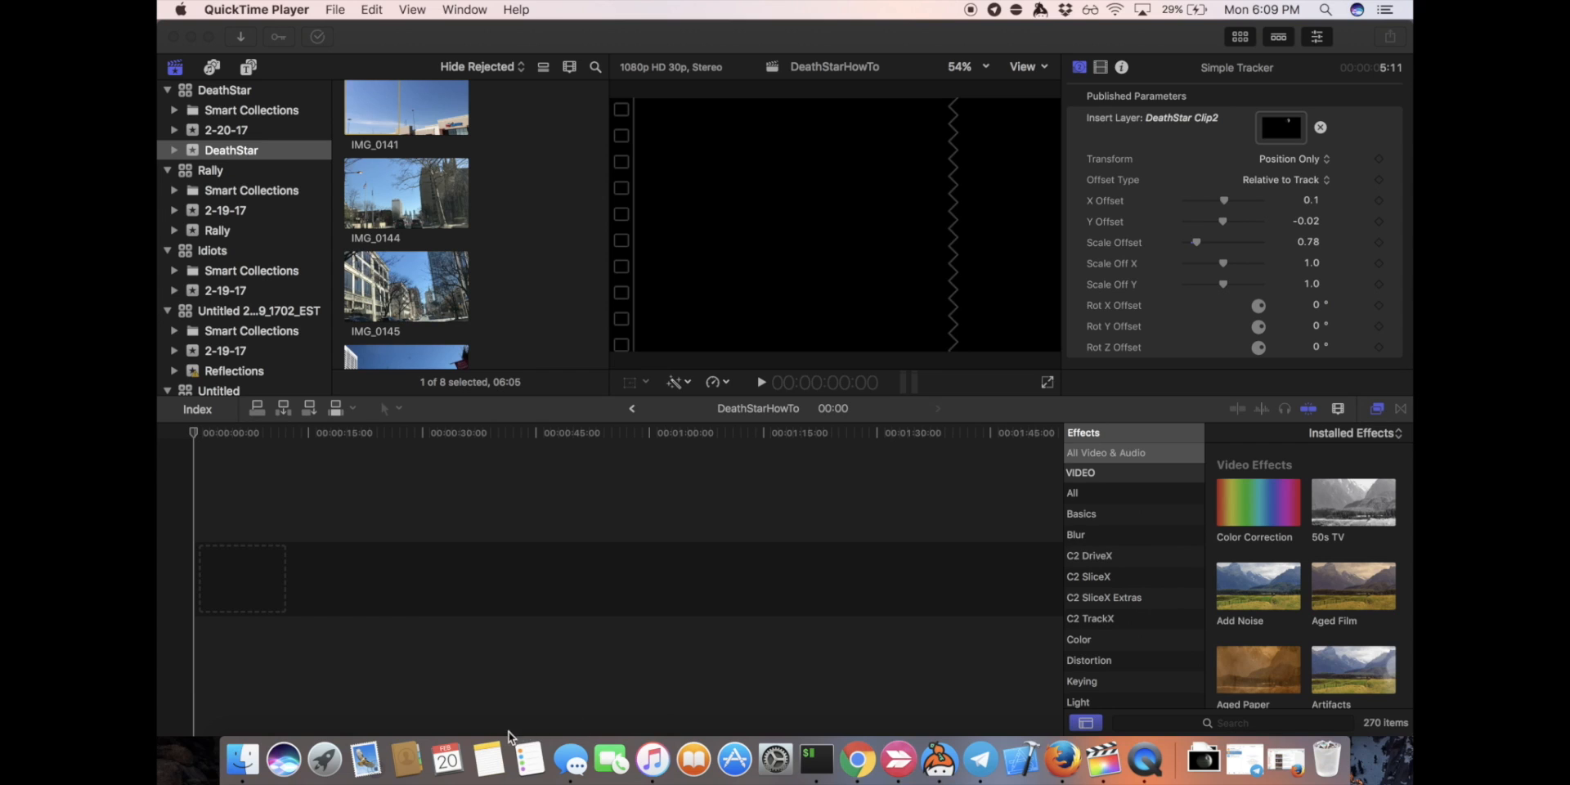
Switch to Chrome to view the CoreMelt TrackX product page, and return to Final Cut Pro.
{"action": "left_click", "coordinate": [856, 760]}
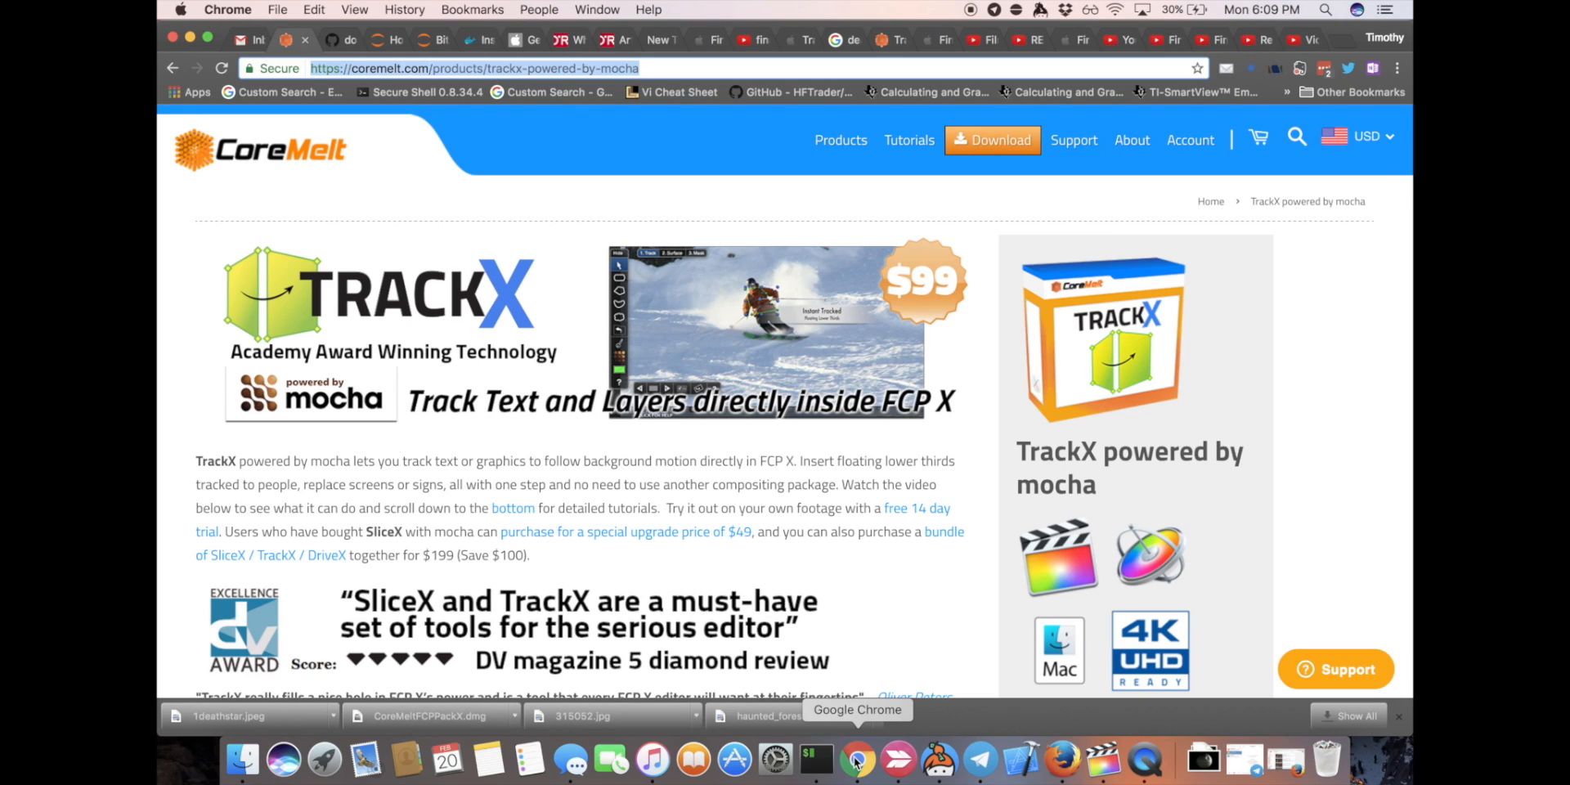
{"action": "left_click", "coordinate": [1104, 771]}
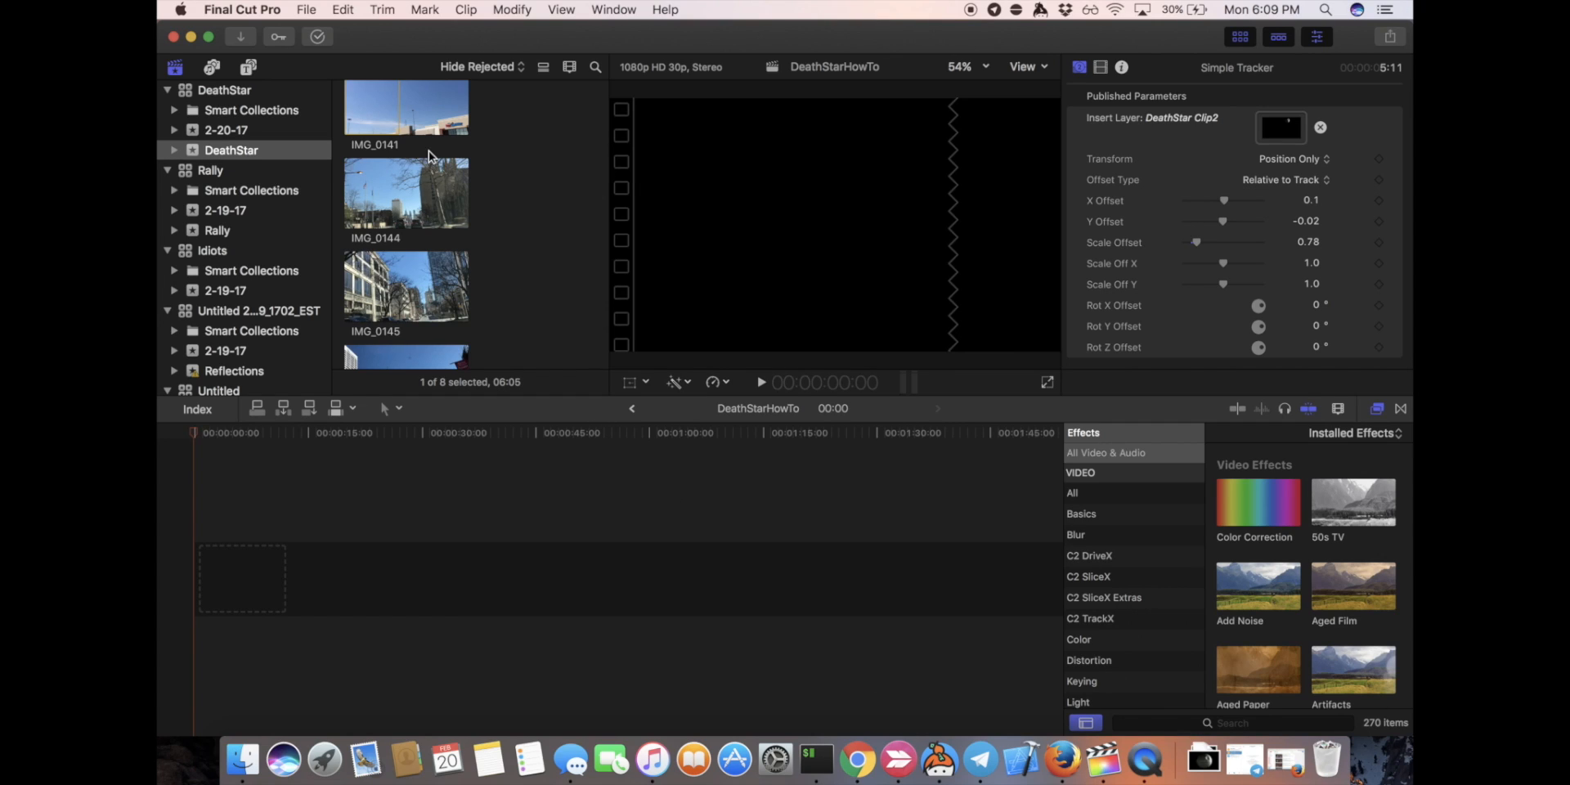
Add the marked range of the IMG_0141 clip from the DeathStar event to the start of the empty timeline.
{"action": "scroll", "coordinate": [428, 150], "scroll_direction": "up", "scroll_amount": 3}
{"action": "scroll", "coordinate": [417, 163], "scroll_direction": "down", "scroll_amount": 3}
{"action": "scroll", "coordinate": [417, 164], "scroll_direction": "up", "scroll_amount": 3}
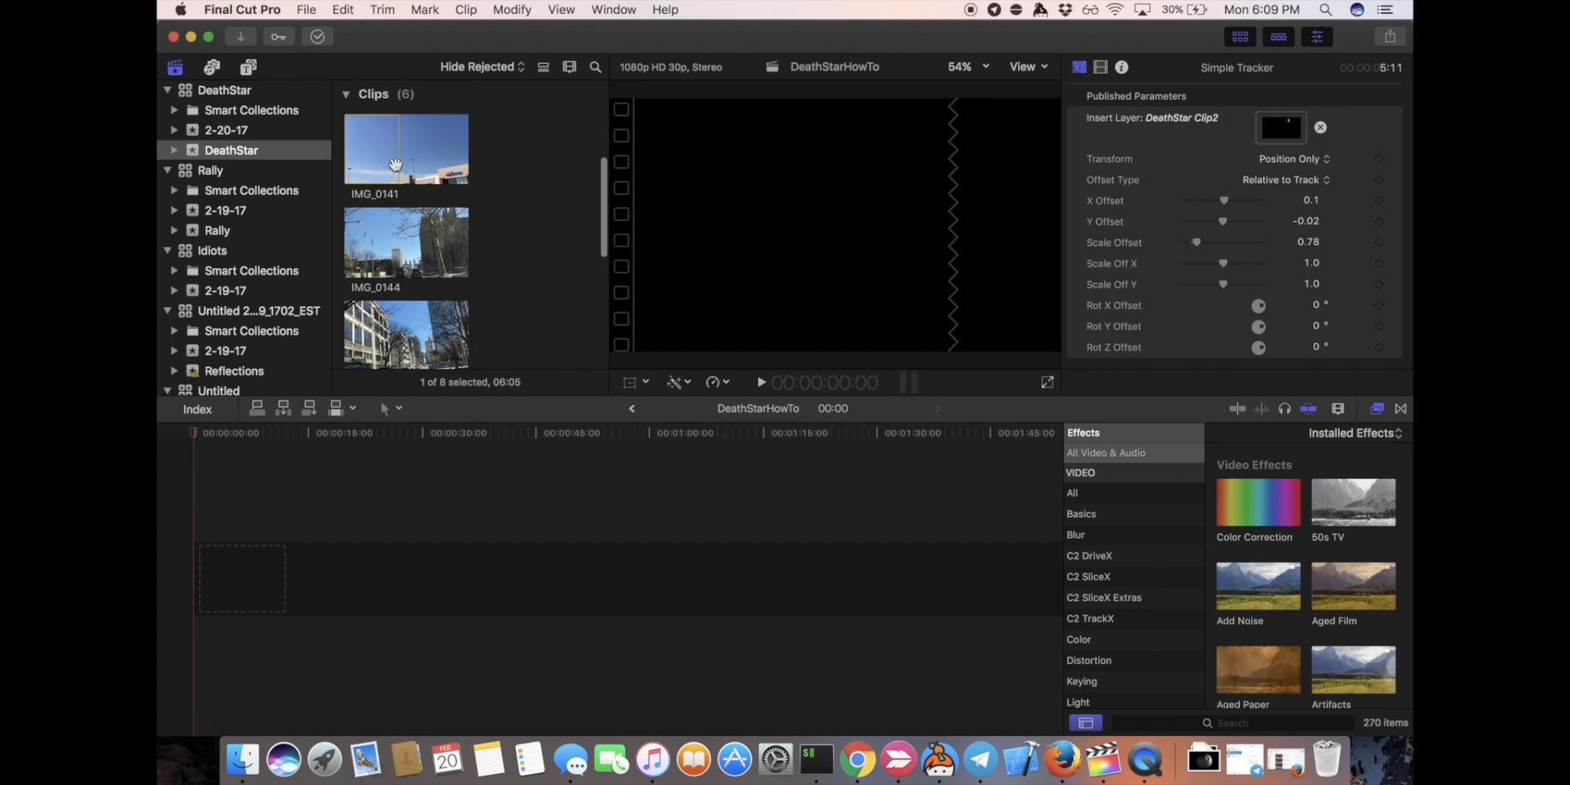
{"action": "scroll", "coordinate": [384, 152], "scroll_direction": "down", "scroll_amount": 1}
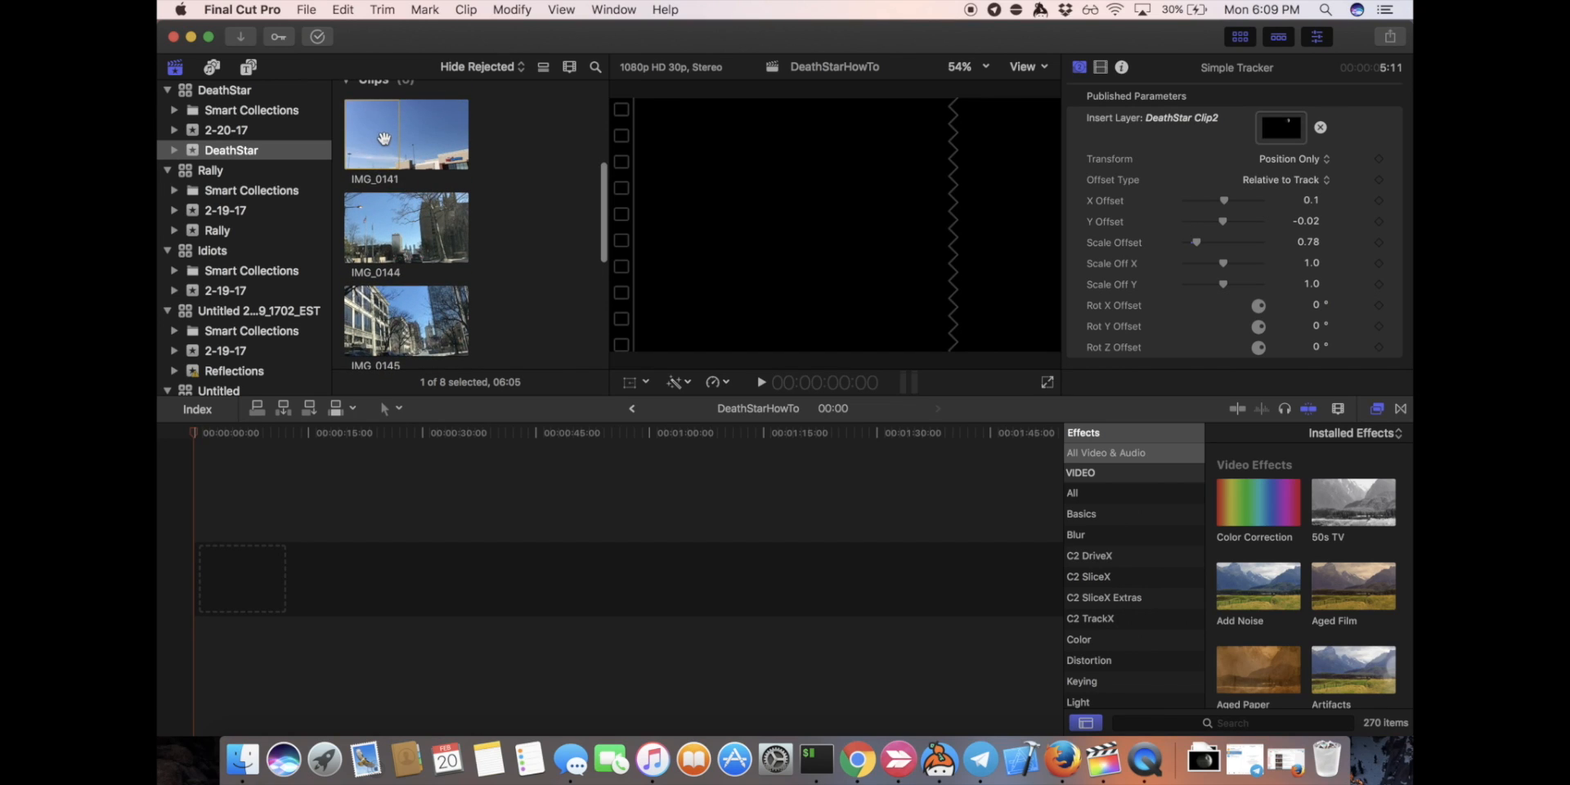
{"action": "left_click", "coordinate": [384, 138]}
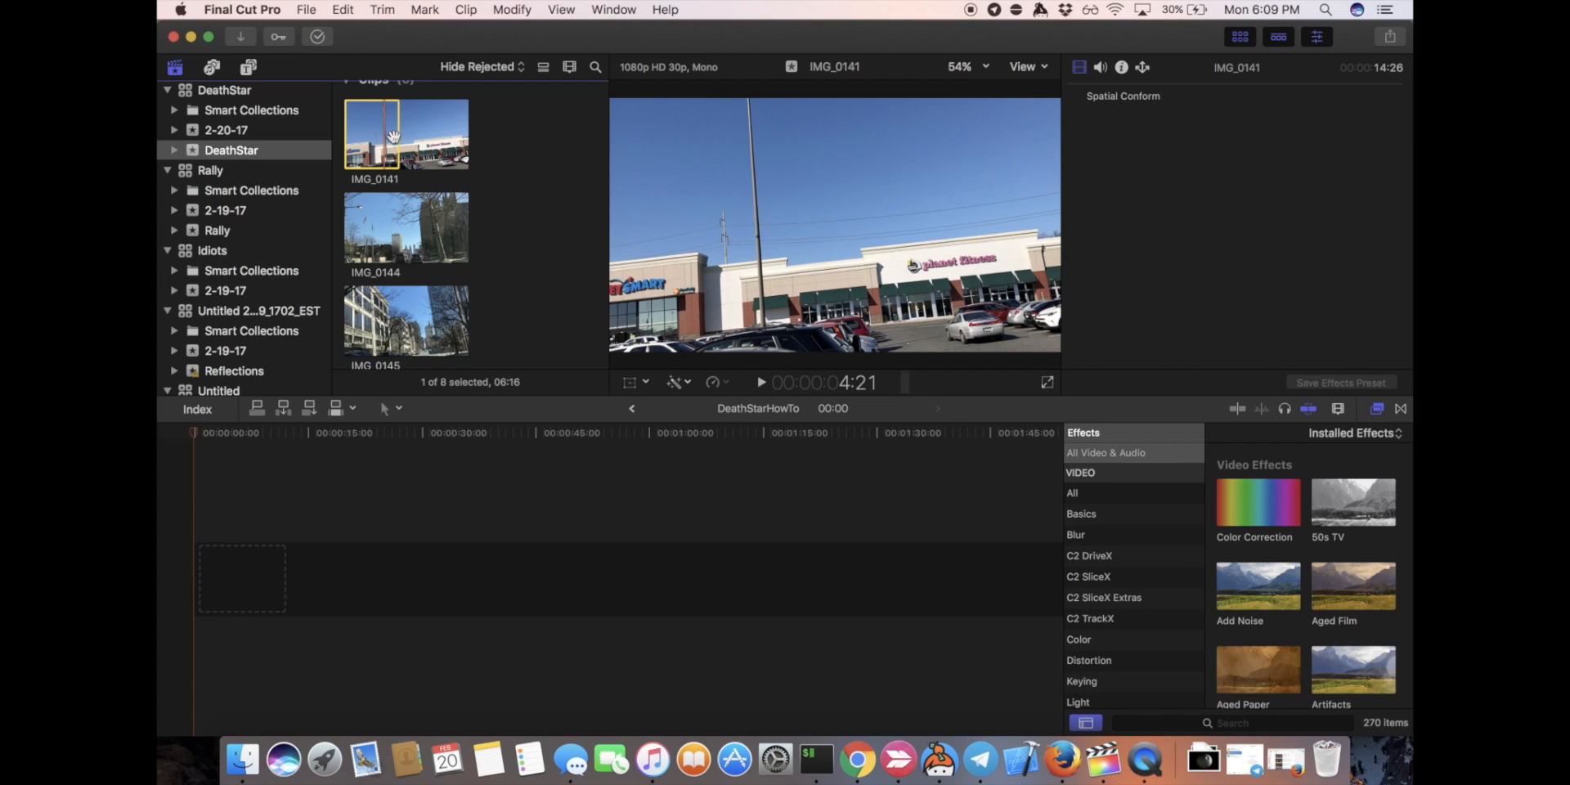
{"action": "left_click_drag", "start_coordinate": [400, 143], "coordinate": [219, 585]}
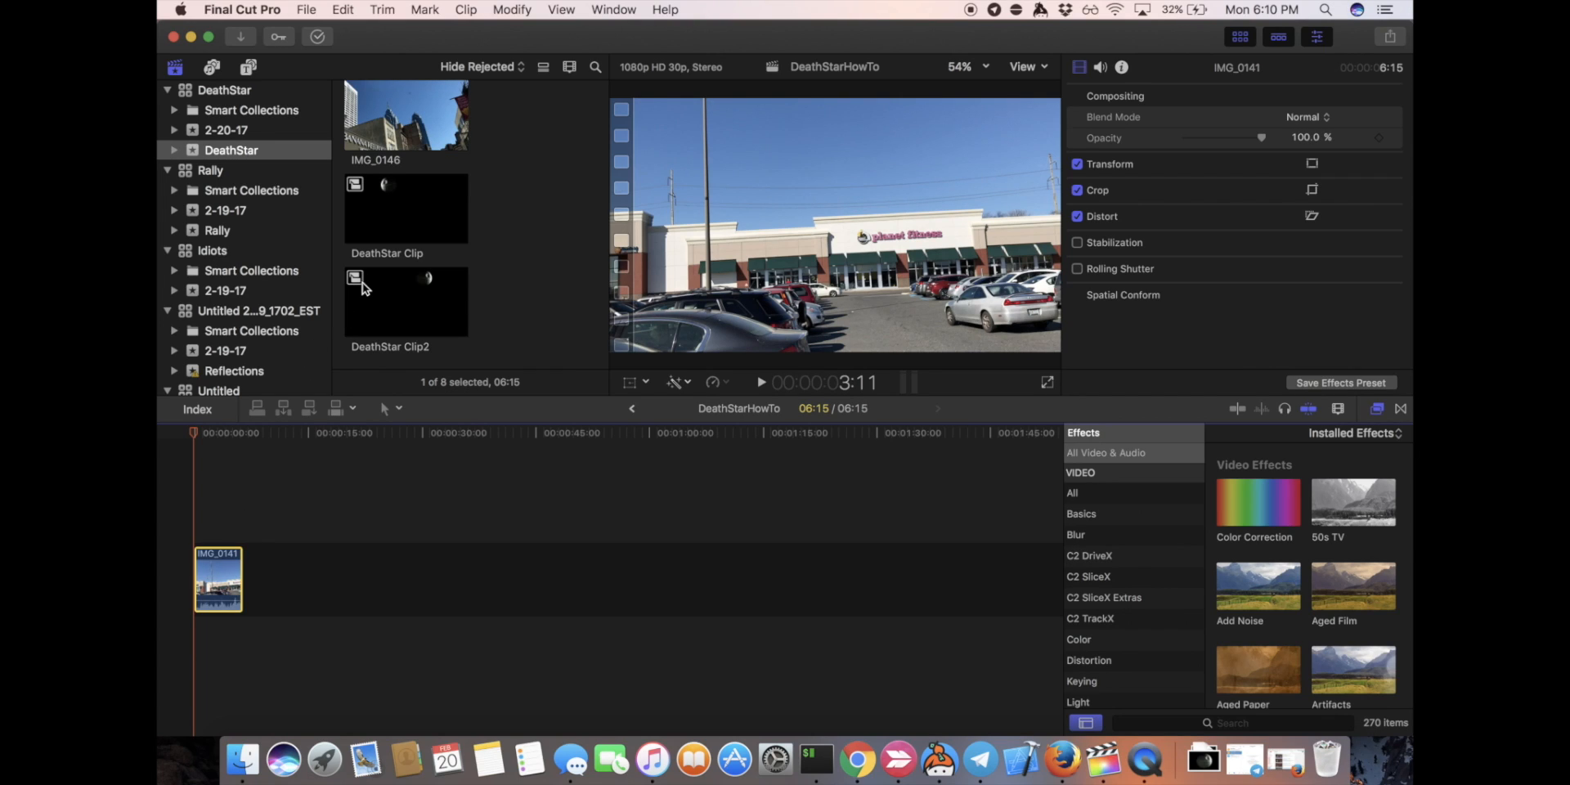
Preview the existing DeathStar Clip compound clip in the DeathStar event.
{"action": "scroll", "coordinate": [398, 216], "scroll_direction": "down", "scroll_amount": 1}
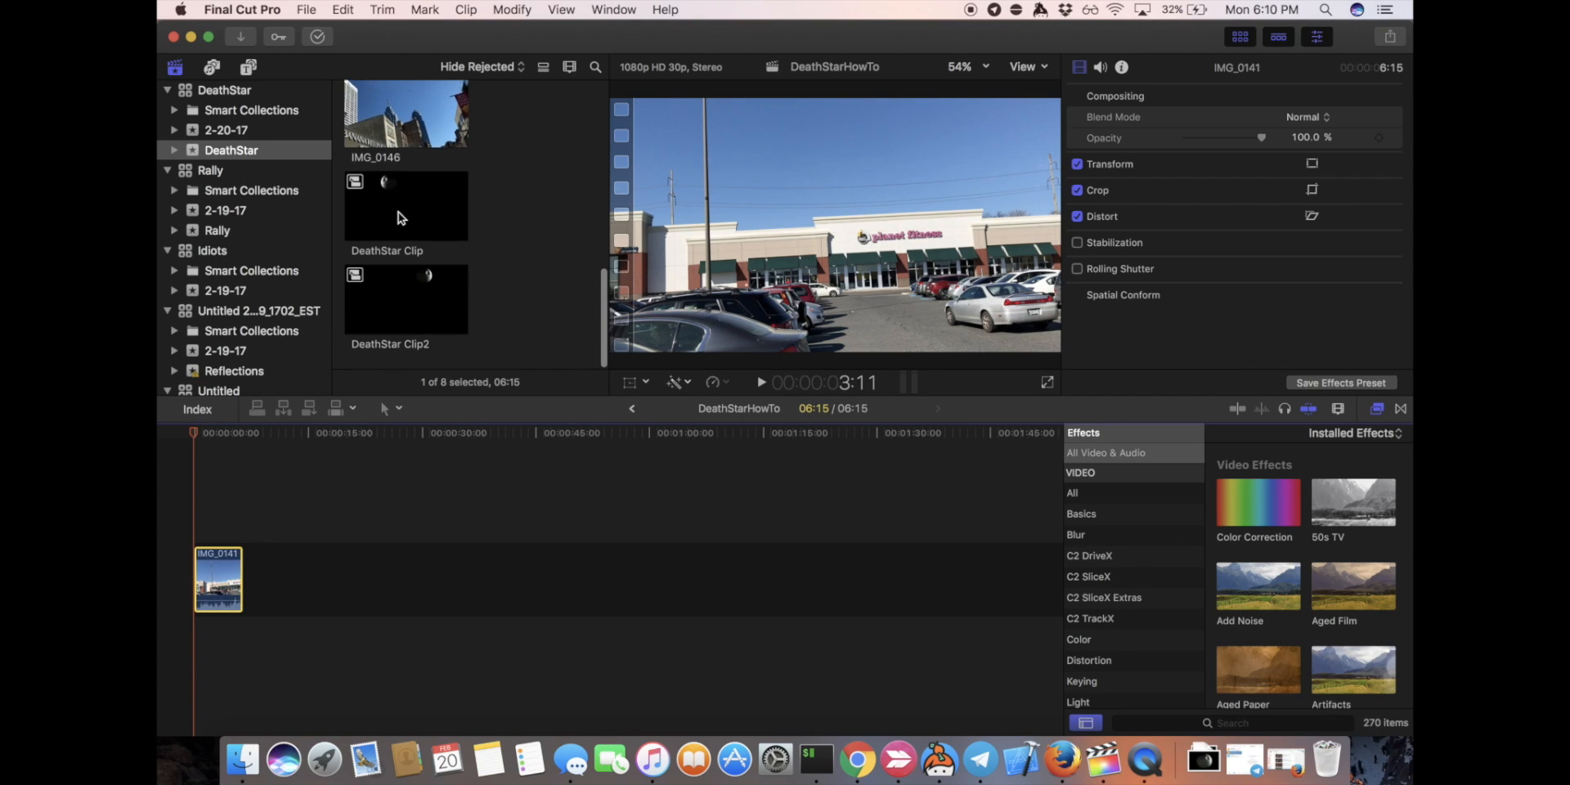
{"action": "scroll", "coordinate": [398, 216], "scroll_direction": "up", "scroll_amount": 5}
{"action": "scroll", "coordinate": [399, 212], "scroll_direction": "down", "scroll_amount": 5}
{"action": "left_click", "coordinate": [399, 213]}
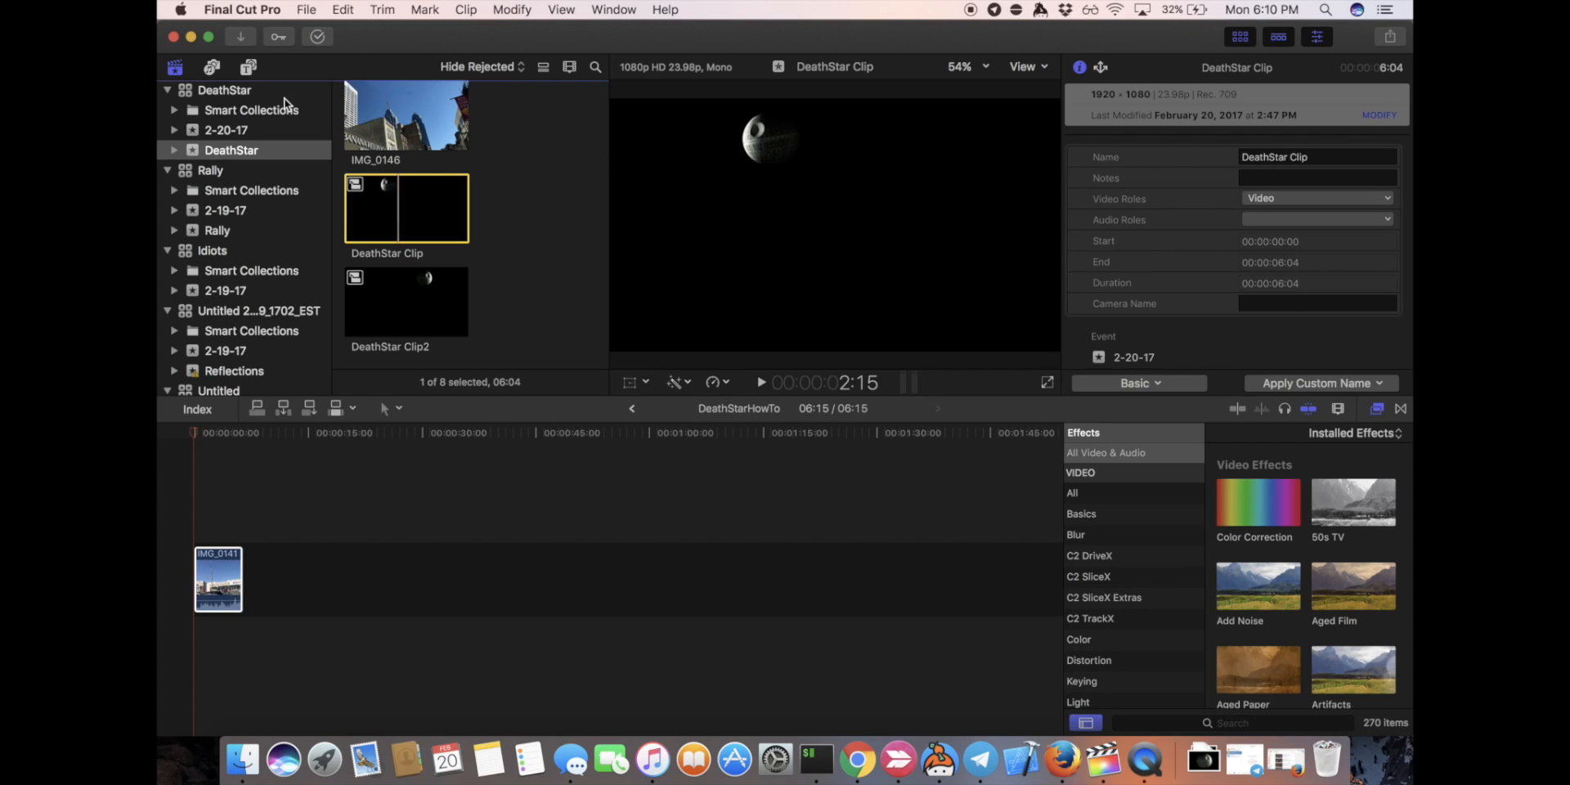
Import 1deathstar.jpeg from the Downloads folder into the existing DeathStar event, copying it to the library.
{"action": "left_click", "coordinate": [306, 10]}
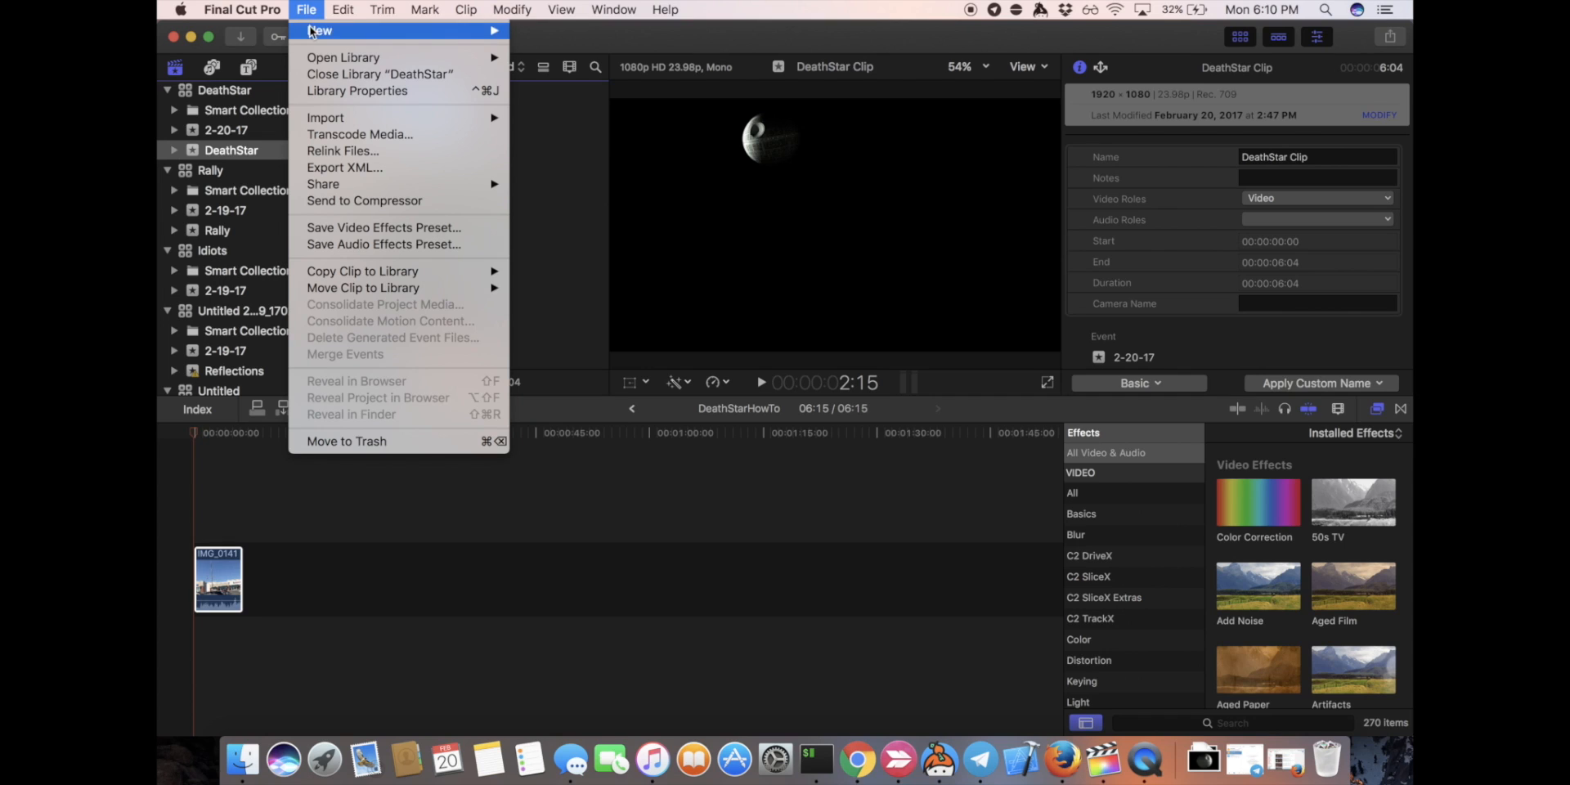
{"action": "mouse_move", "coordinate": [331, 117]}
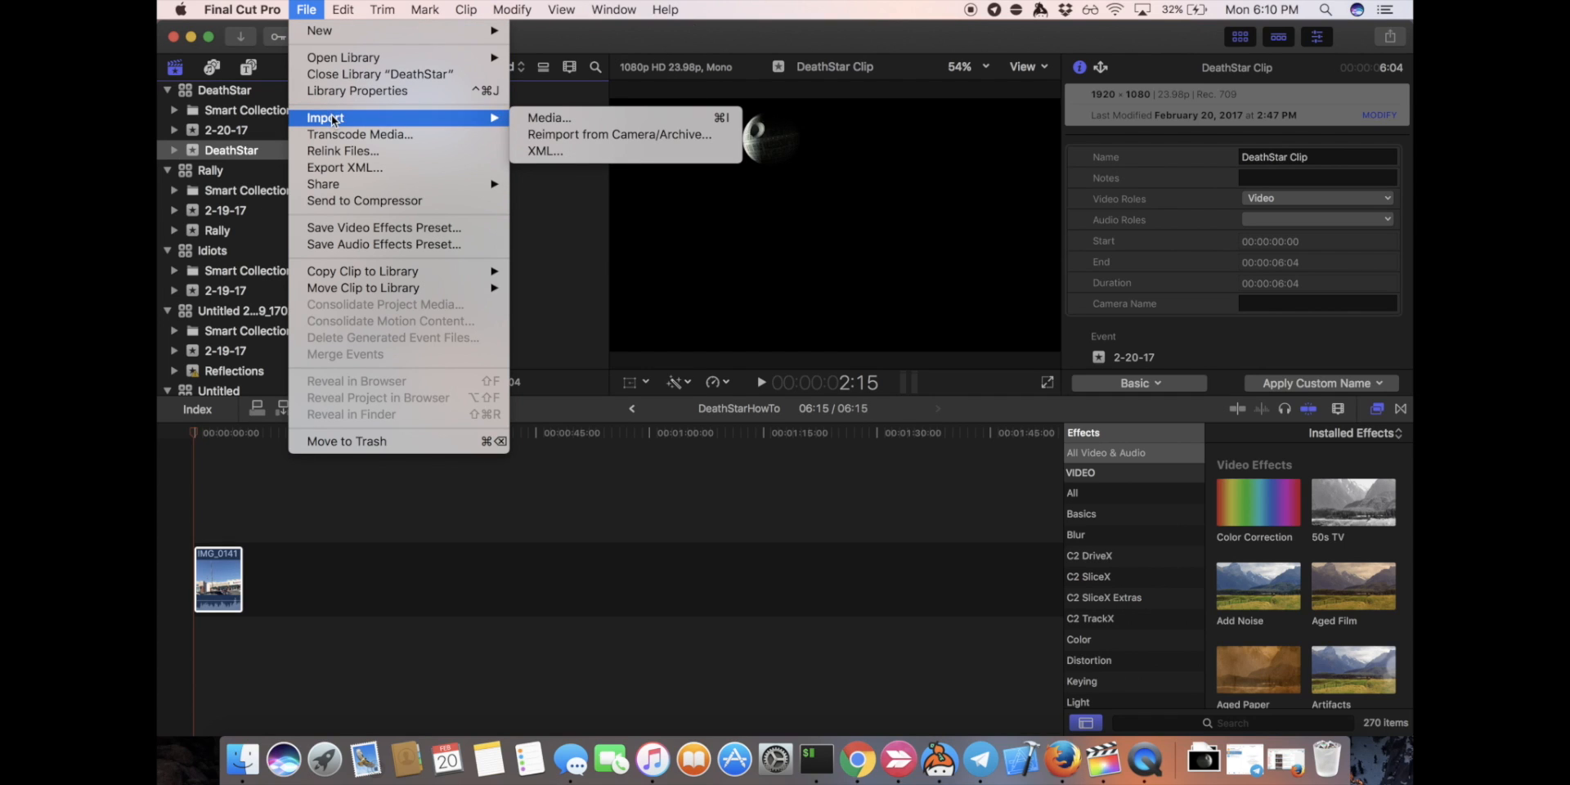
{"action": "left_click", "coordinate": [542, 118]}
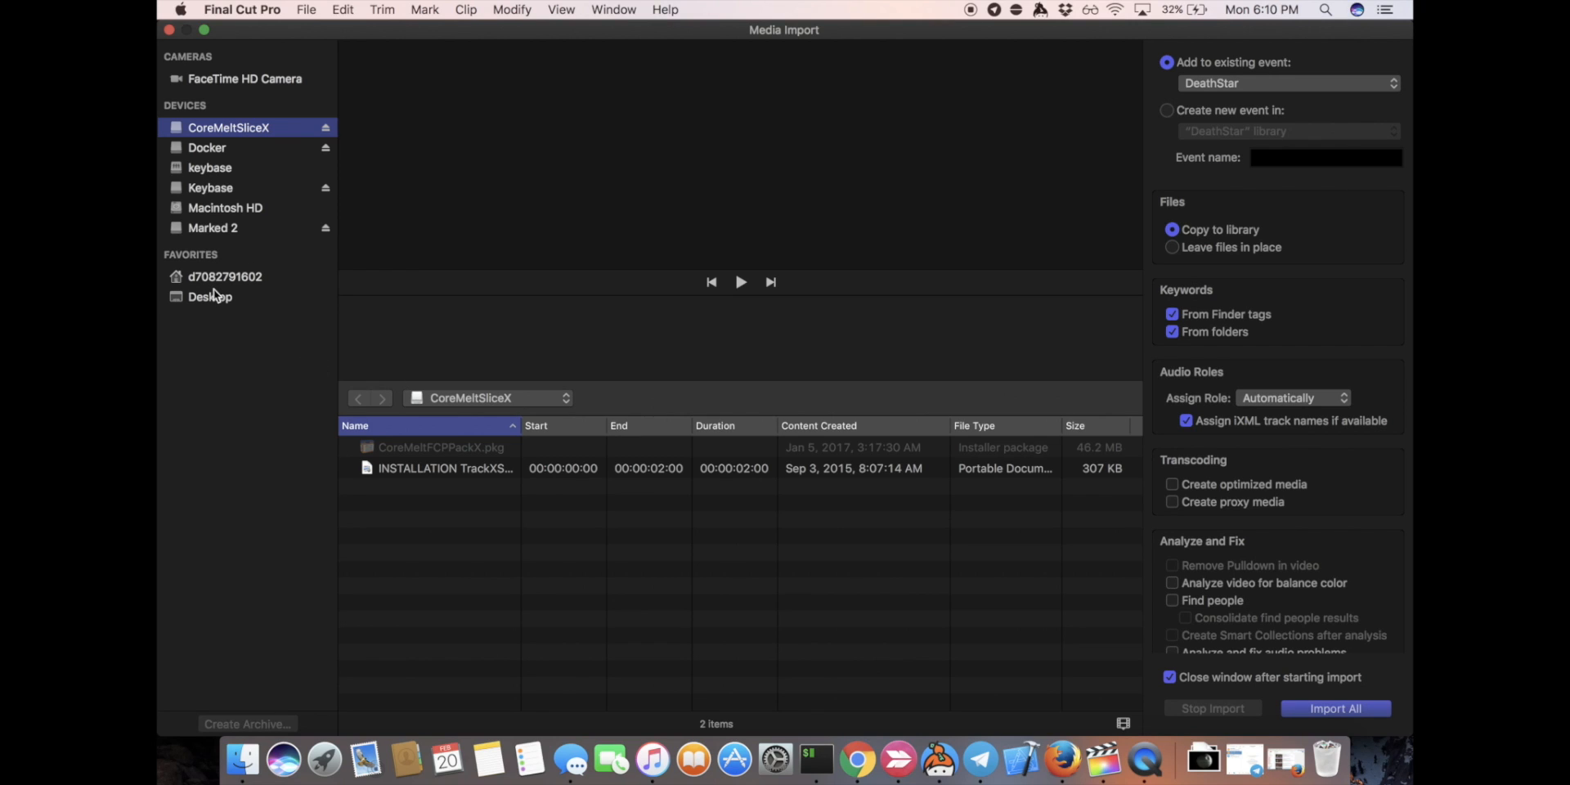
{"action": "left_click", "coordinate": [214, 278]}
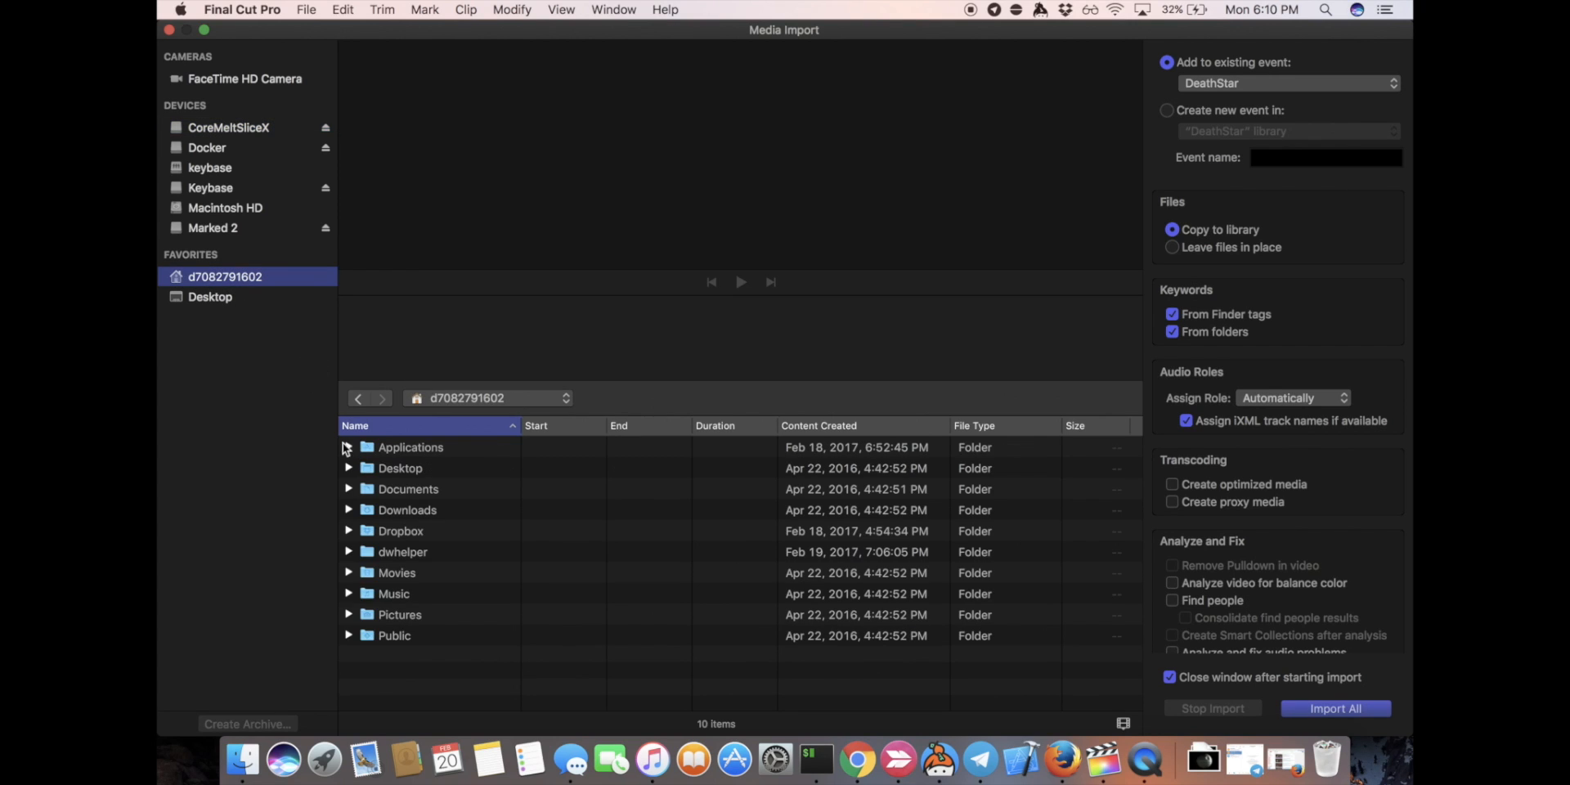
{"action": "double_click", "coordinate": [415, 510]}
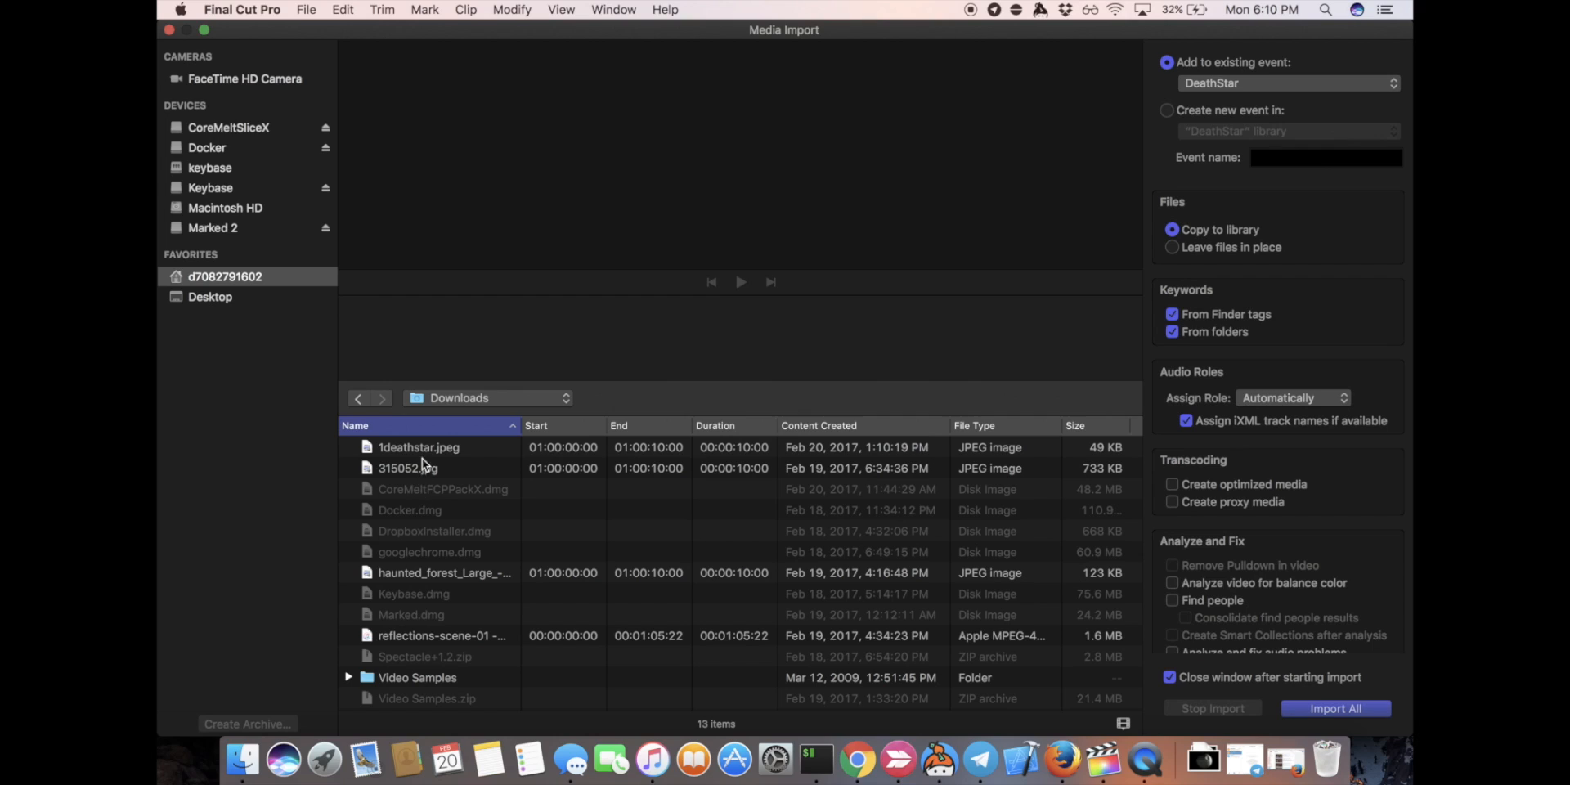
{"action": "left_click", "coordinate": [425, 449]}
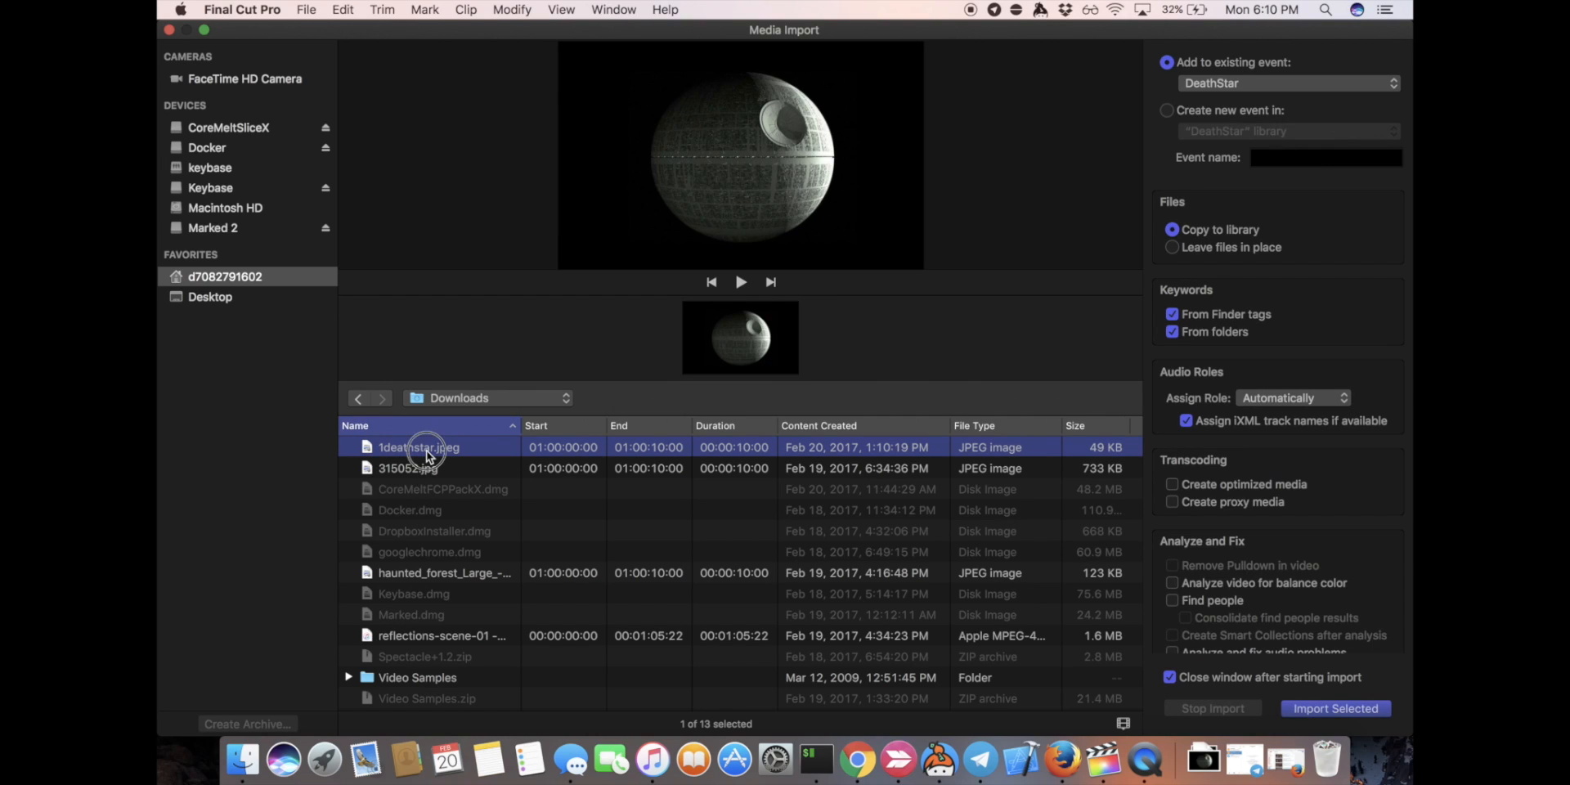
{"action": "left_click", "coordinate": [1336, 708]}
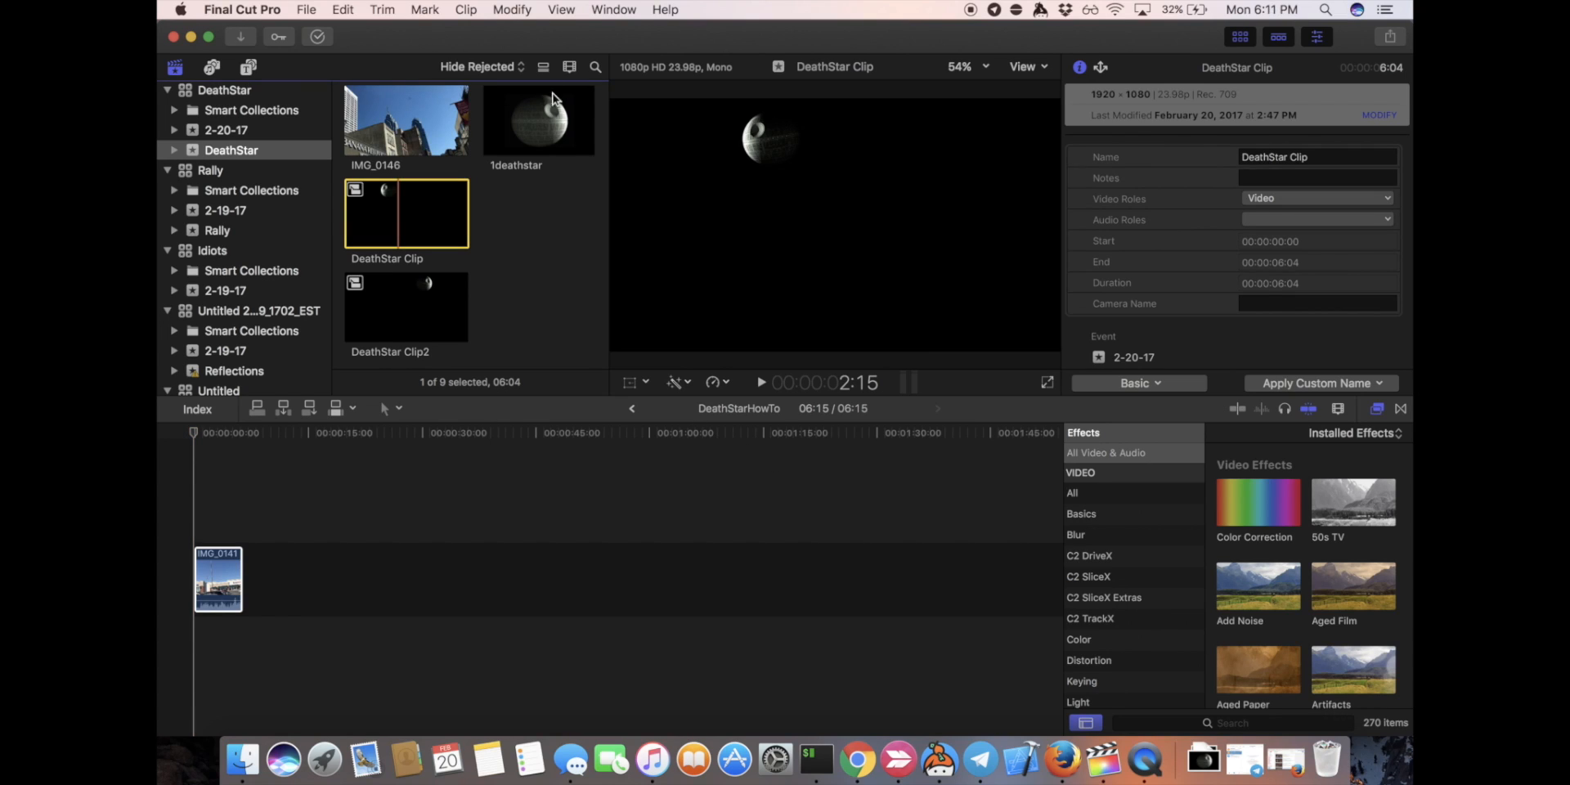
Place the 1deathstar image in the timeline as a connected clip below IMG_0141.
{"action": "left_click", "coordinate": [520, 121]}
{"action": "left_click", "coordinate": [520, 121]}
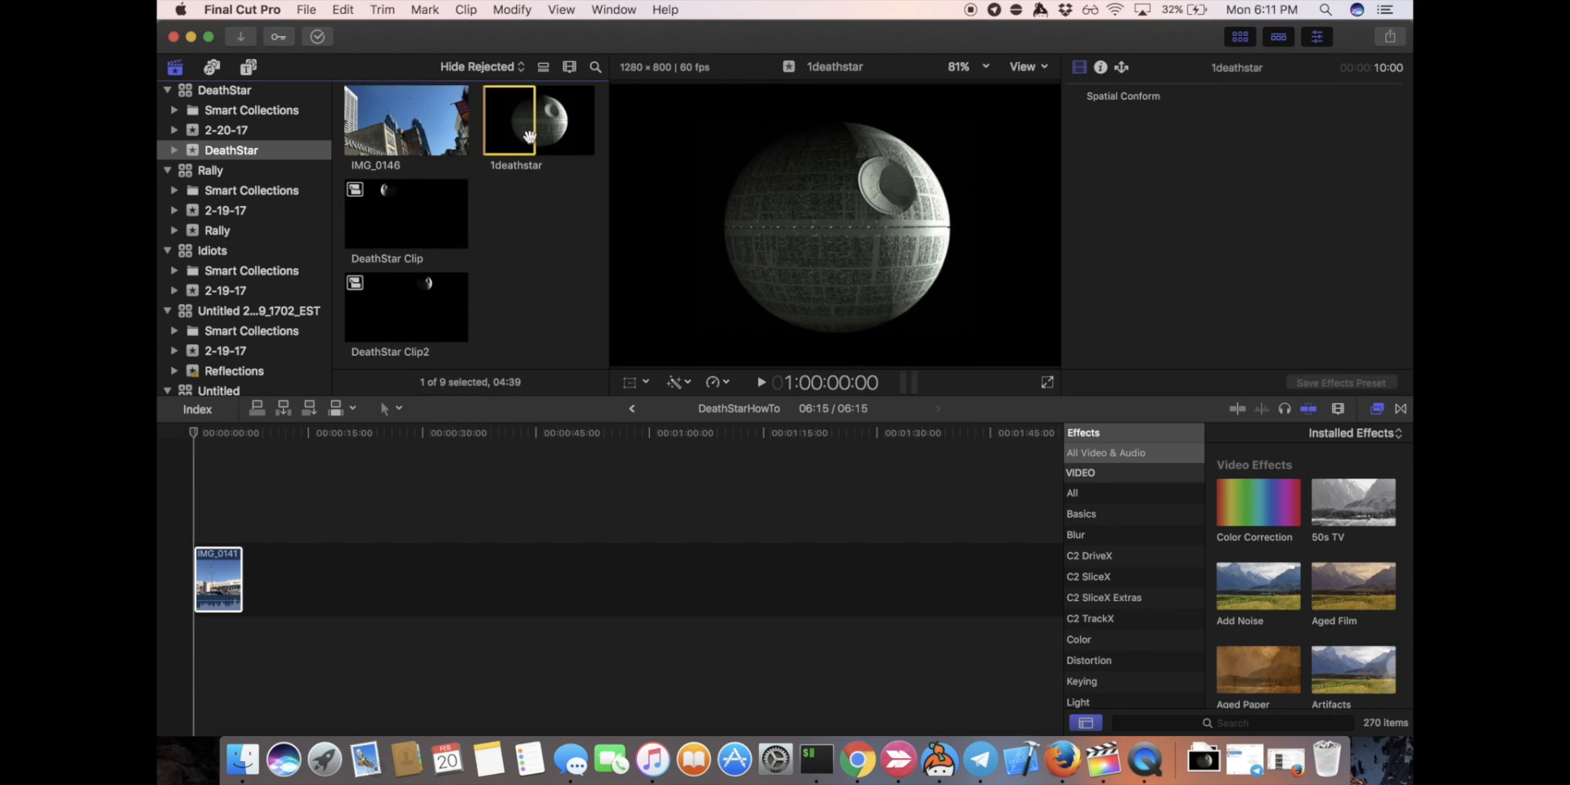
{"action": "left_click_drag", "start_coordinate": [577, 131], "coordinate": [227, 672]}
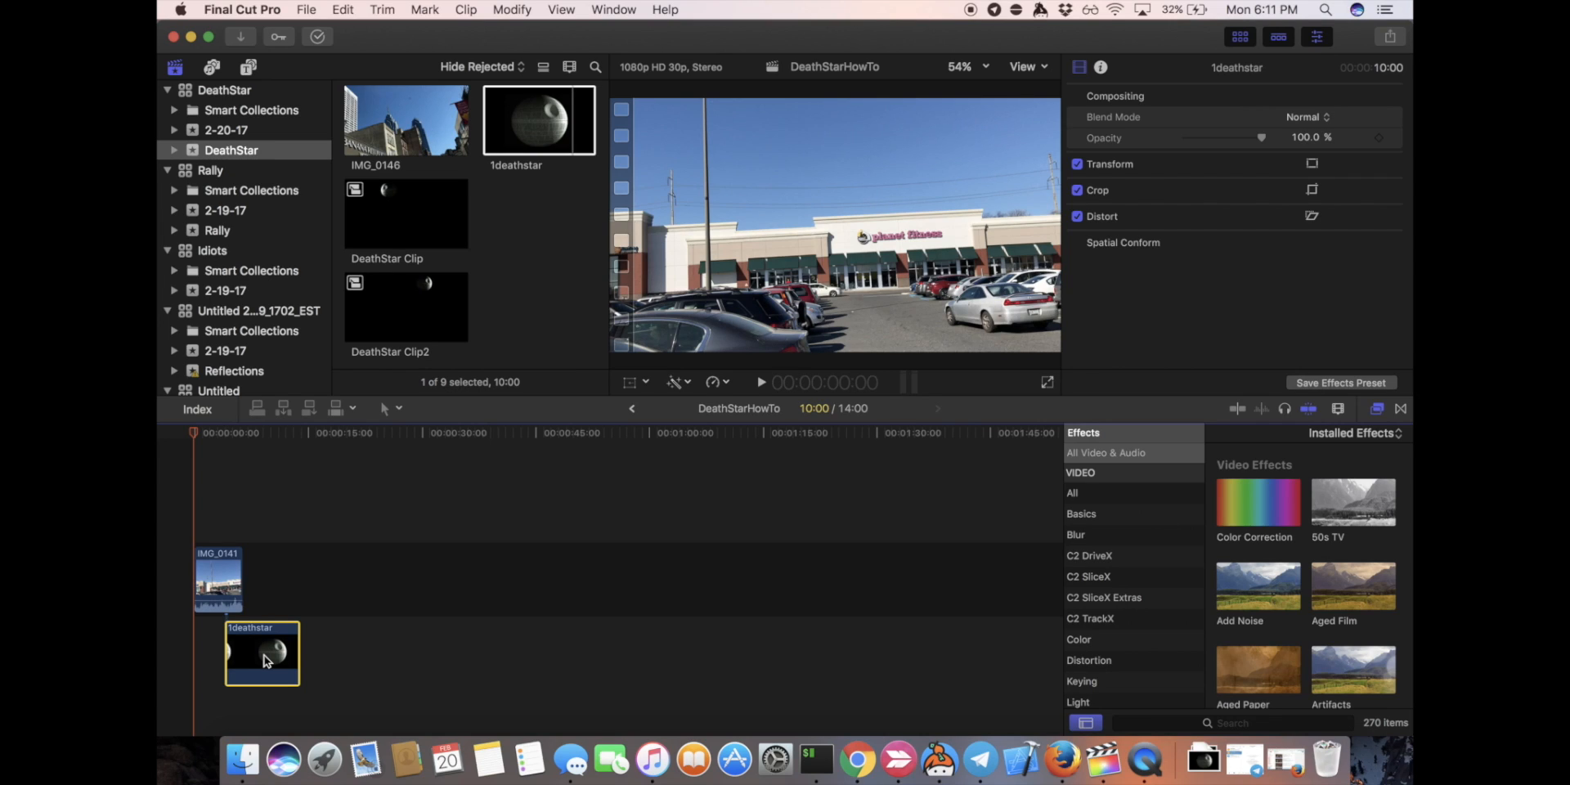
{"action": "right_click", "coordinate": [263, 654]}
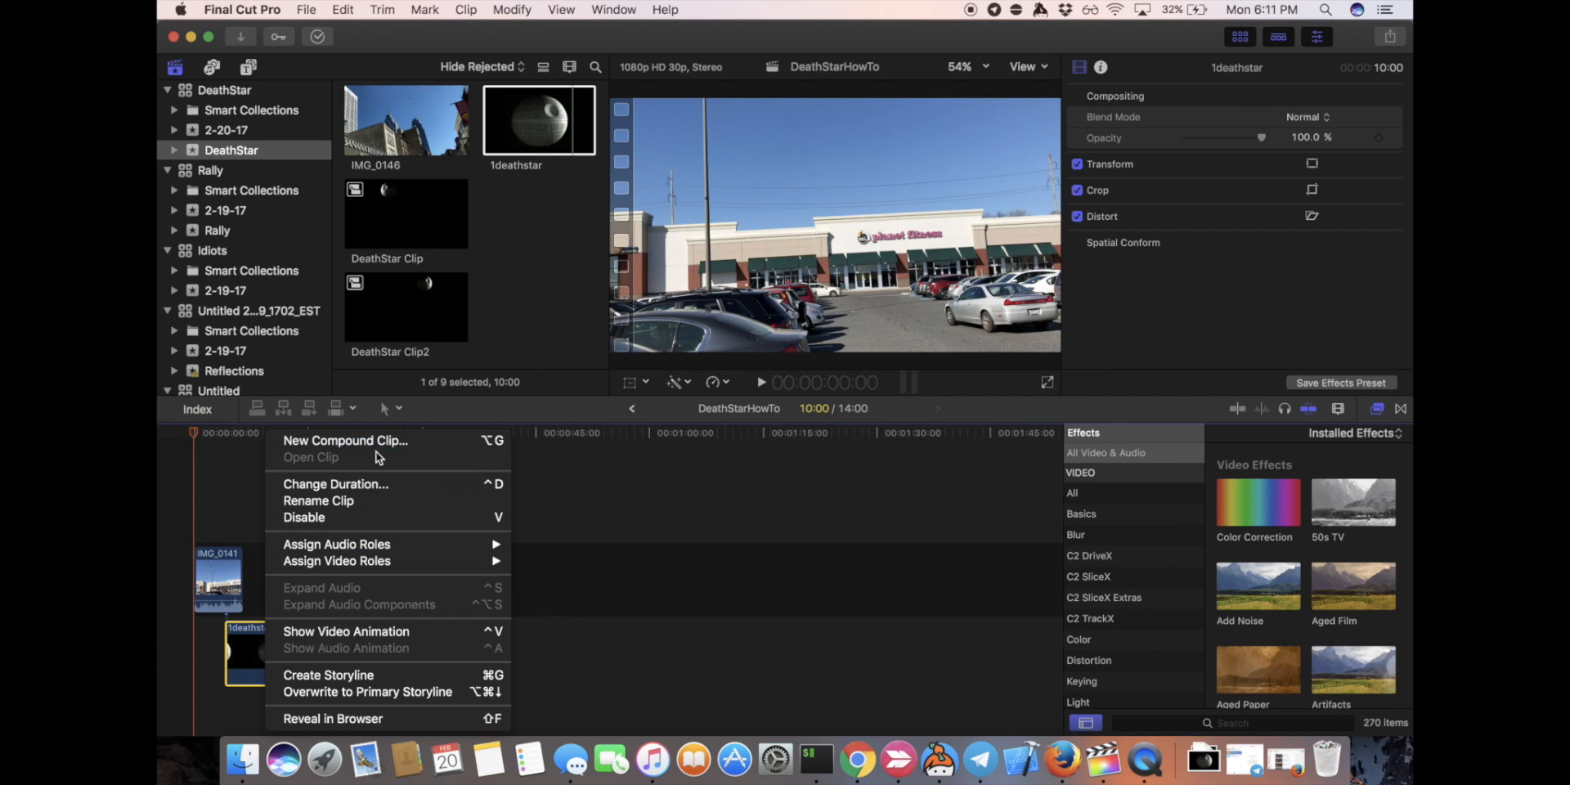
{"action": "left_click", "coordinate": [555, 613]}
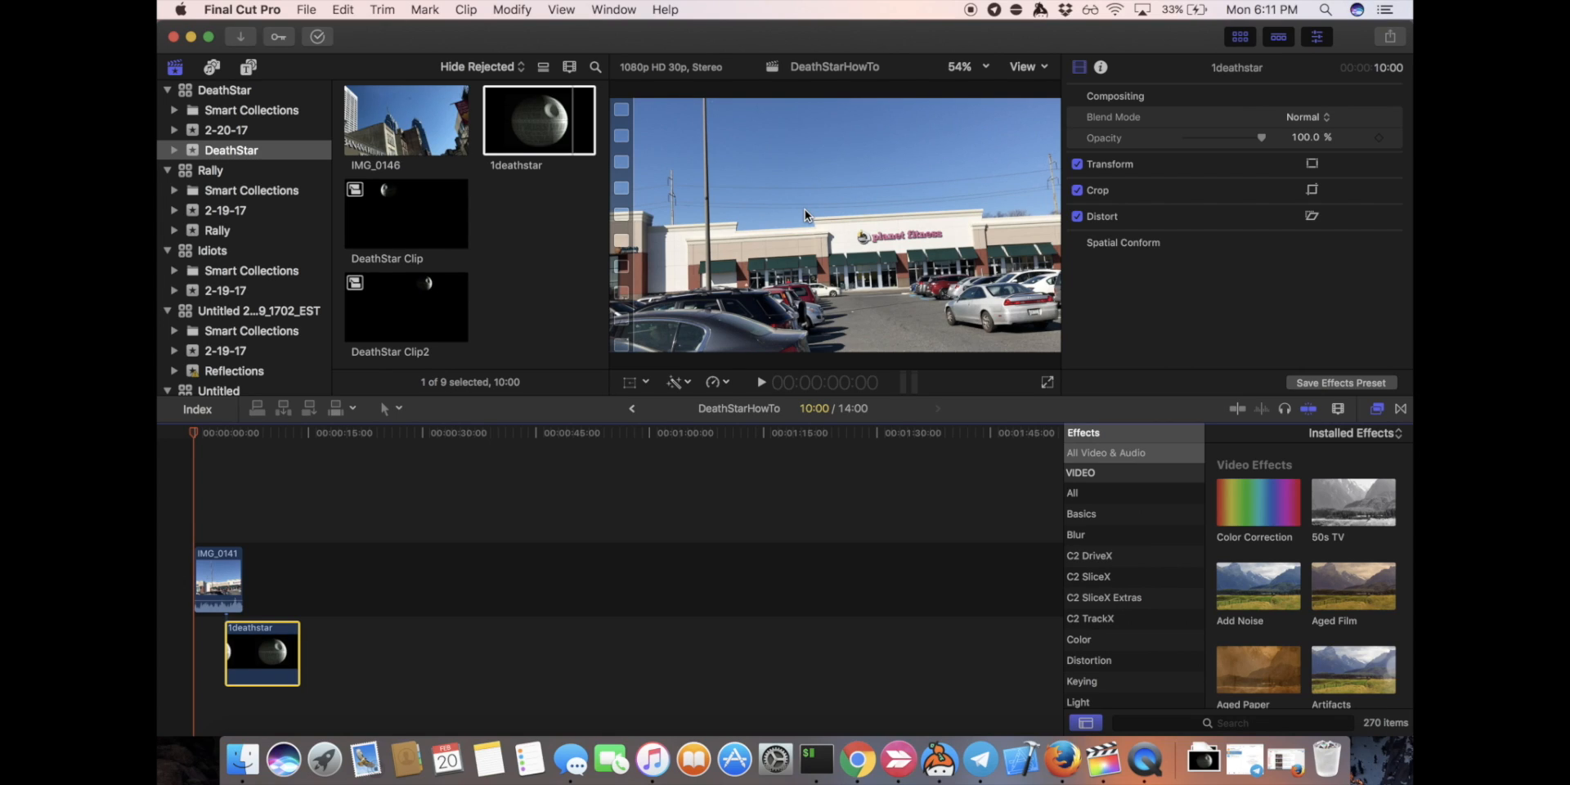
Search the effects for "flip", apply the Flipped effect to the 1deathstar clip, and check the mirrored image at the playhead.
{"action": "left_click", "coordinate": [1129, 458]}
{"action": "left_click", "coordinate": [1132, 438]}
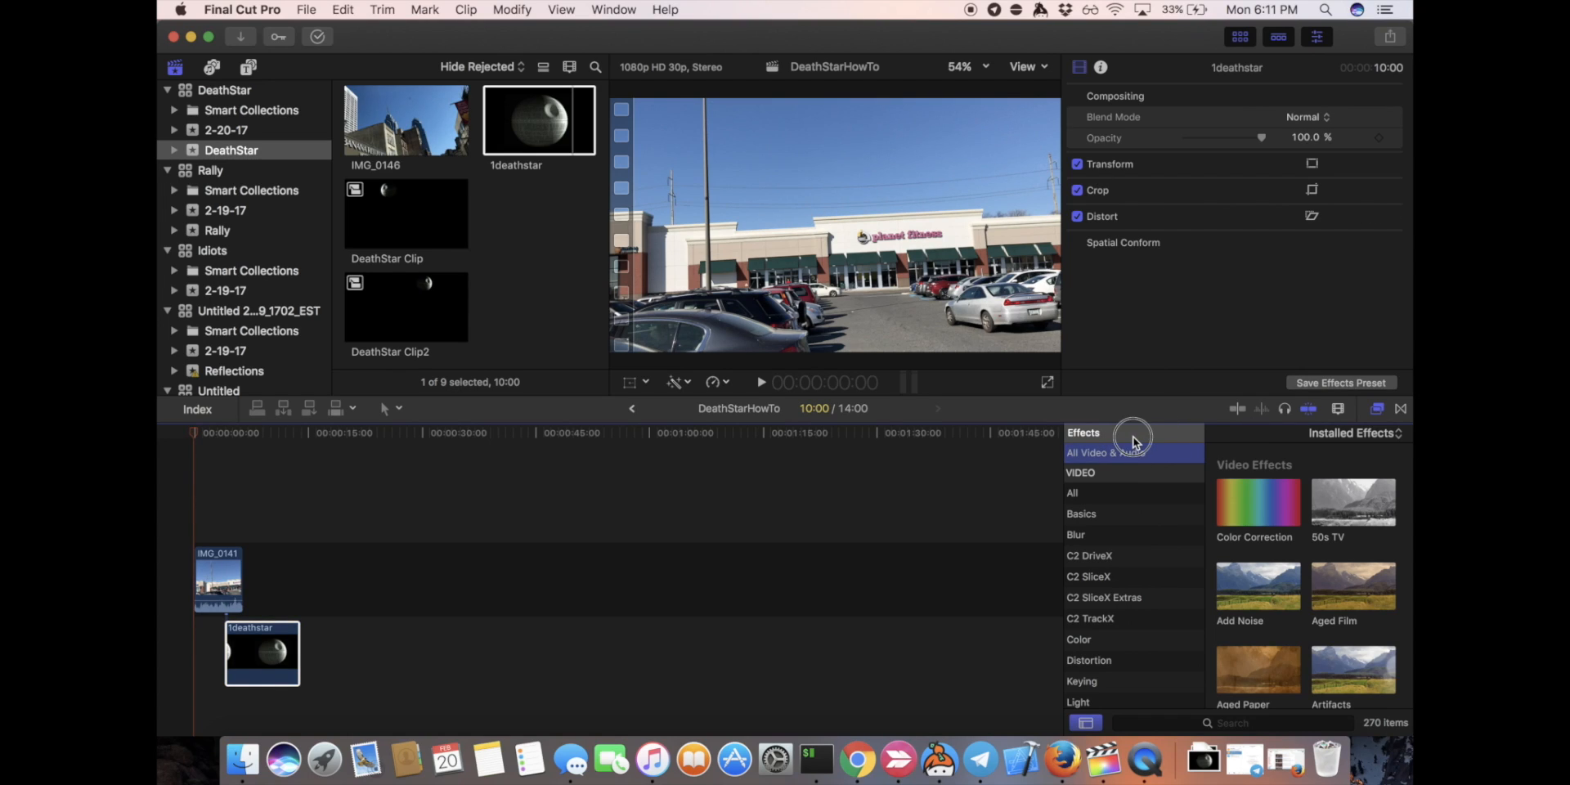
{"action": "left_click", "coordinate": [1189, 723]}
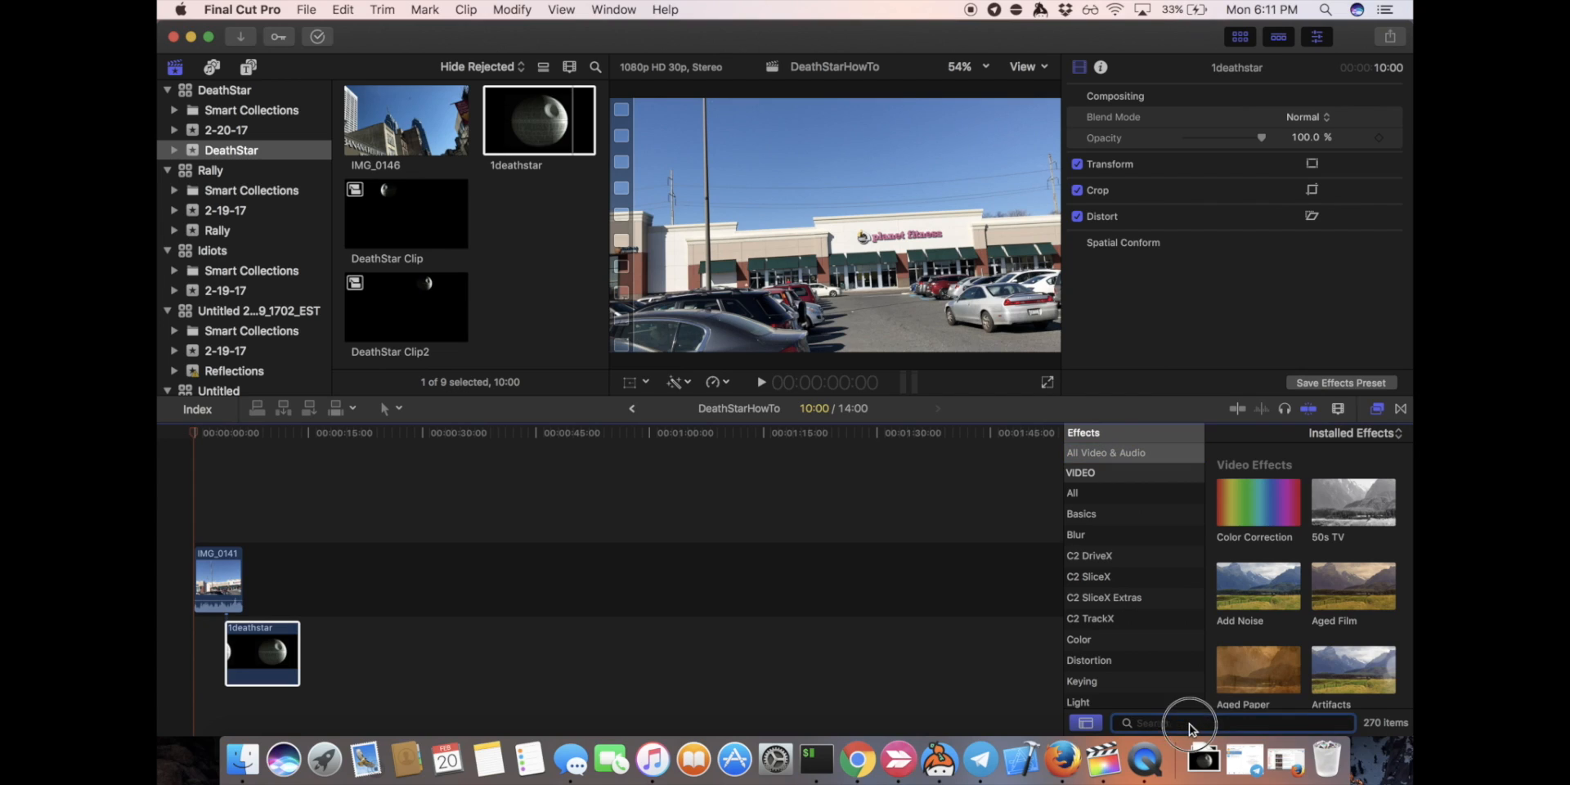
{"action": "type", "text": "flip"}
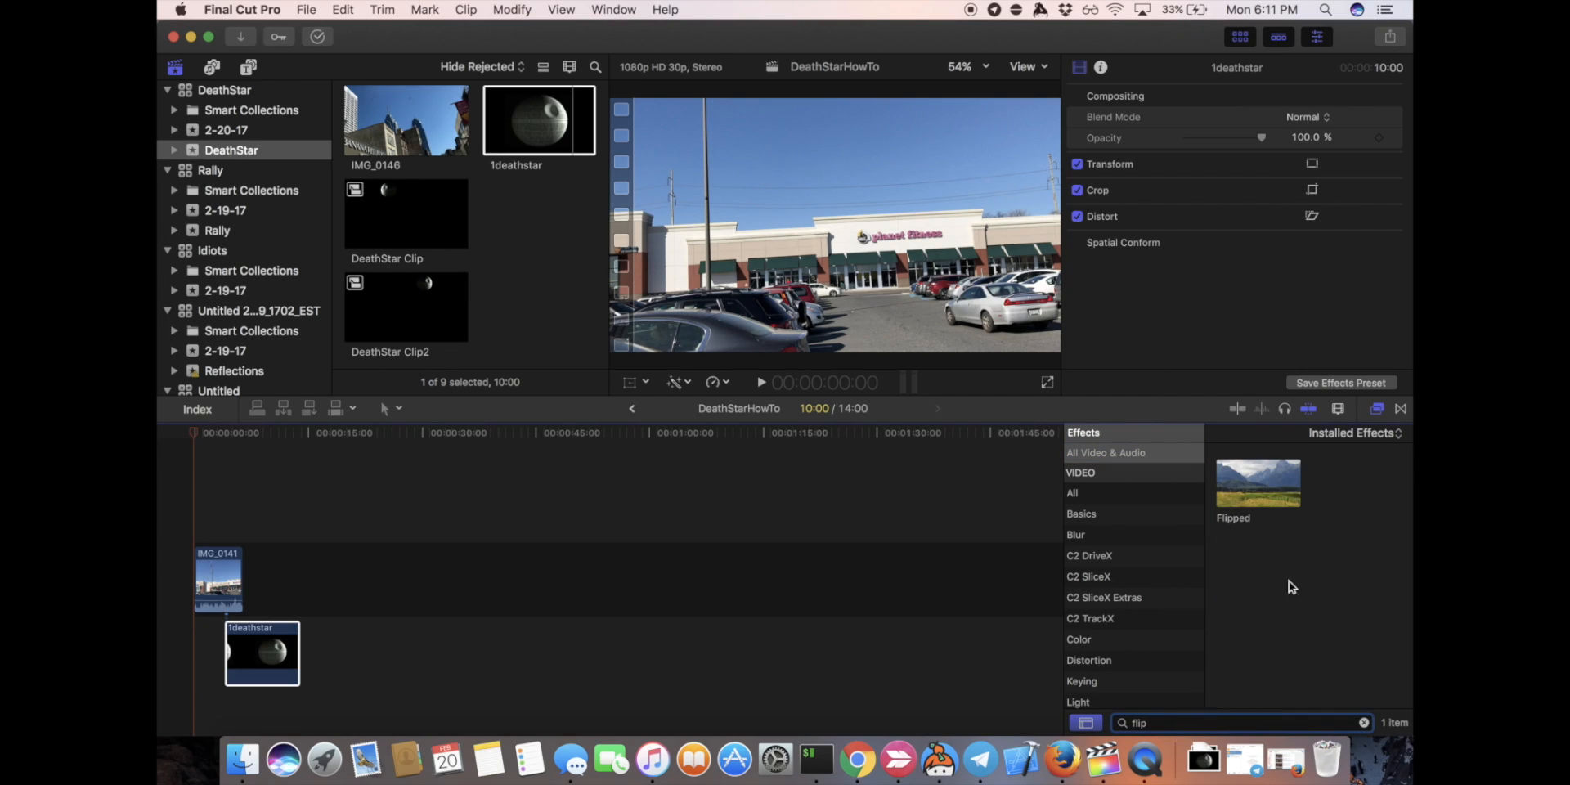
{"action": "left_click_drag", "start_coordinate": [1258, 493], "coordinate": [264, 670]}
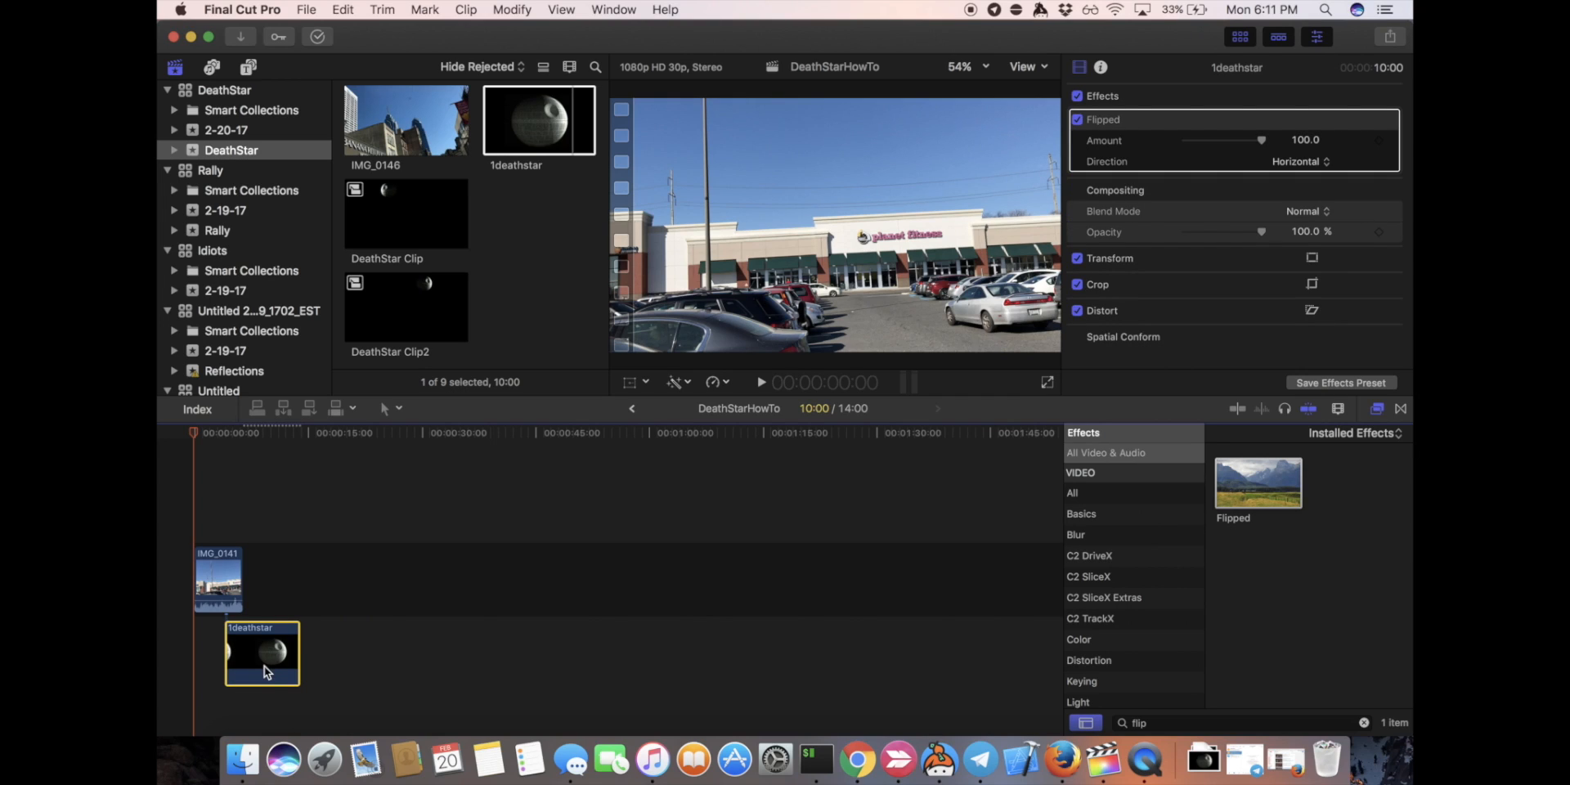
{"action": "left_click_drag", "start_coordinate": [195, 438], "coordinate": [264, 448]}
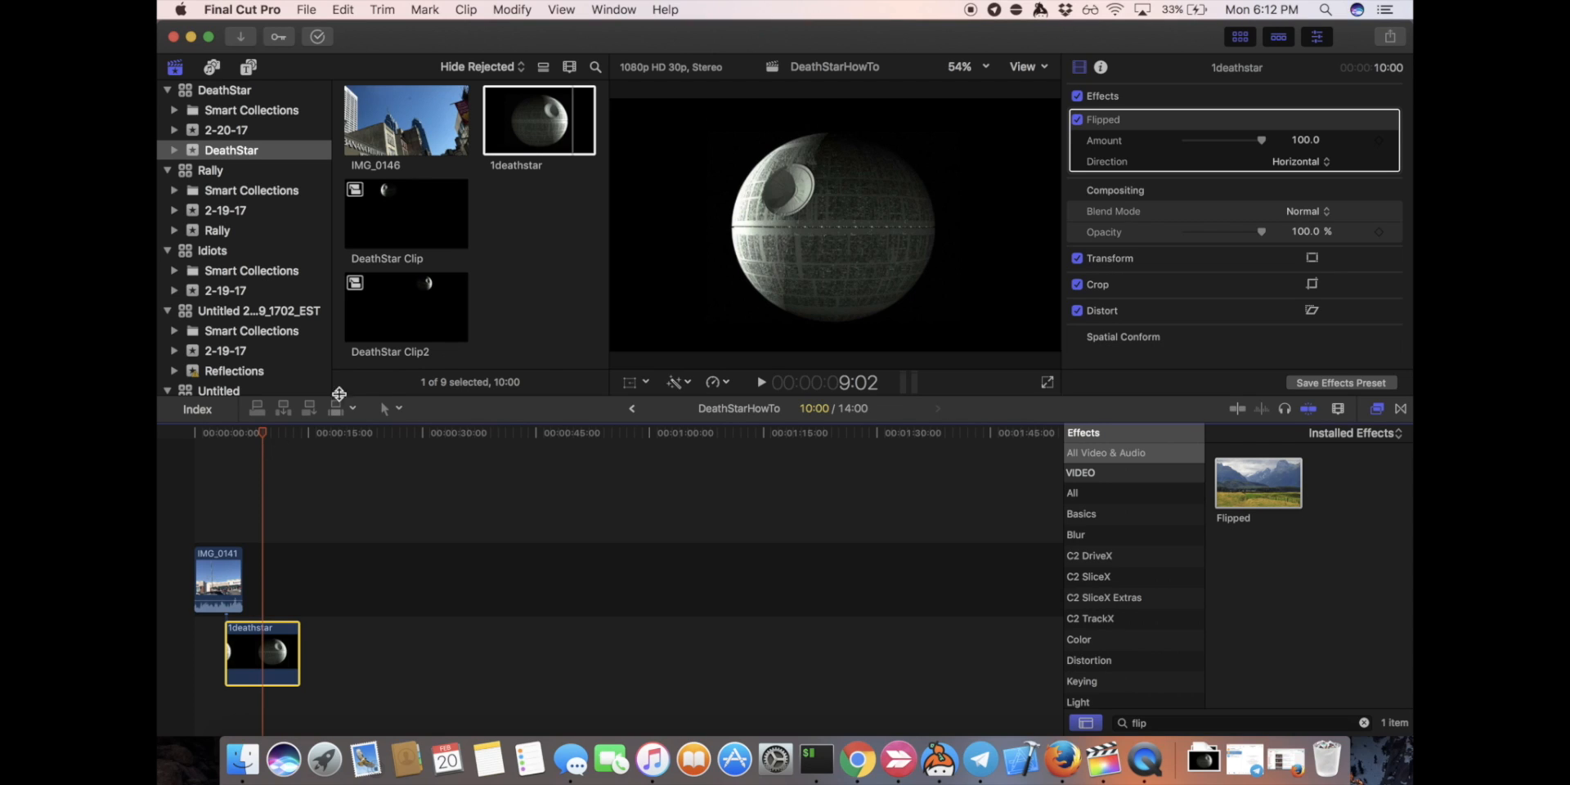
{"action": "left_click", "coordinate": [1262, 142]}
{"action": "mouse_move", "coordinate": [1265, 148]}
{"action": "left_mouse_down"}
{"action": "mouse_move", "coordinate": [1185, 142]}
{"action": "mouse_move", "coordinate": [1284, 145]}
{"action": "mouse_move", "coordinate": [1156, 140]}
{"action": "mouse_move", "coordinate": [1280, 158]}
{"action": "left_mouse_up"}
Turn the flipped 1deathstar clip into a new compound clip in the DeathStar event, keeping the suggested name.
{"action": "right_click", "coordinate": [281, 649]}
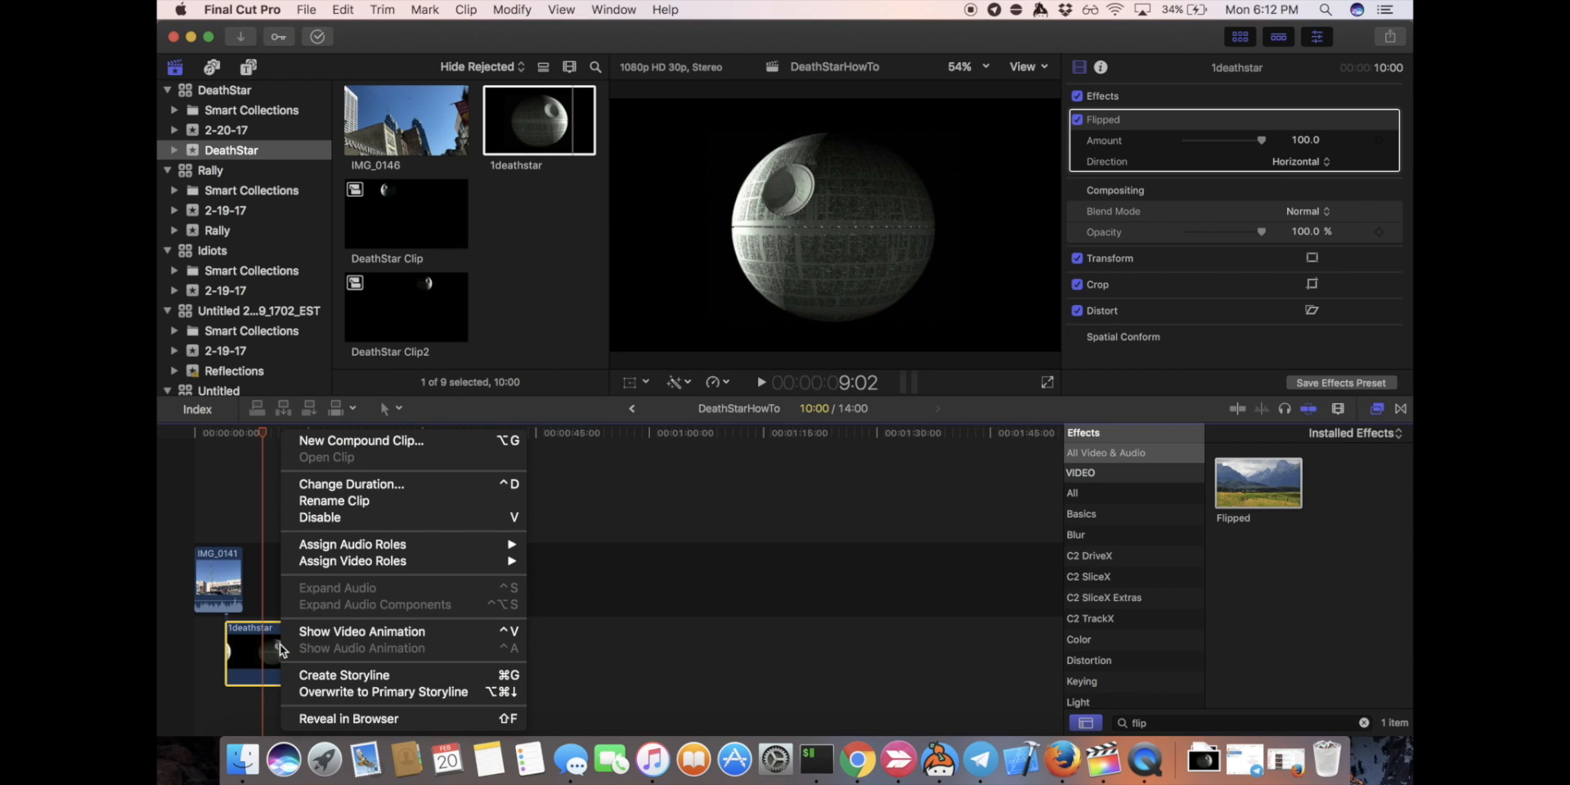
{"action": "left_click", "coordinate": [346, 439]}
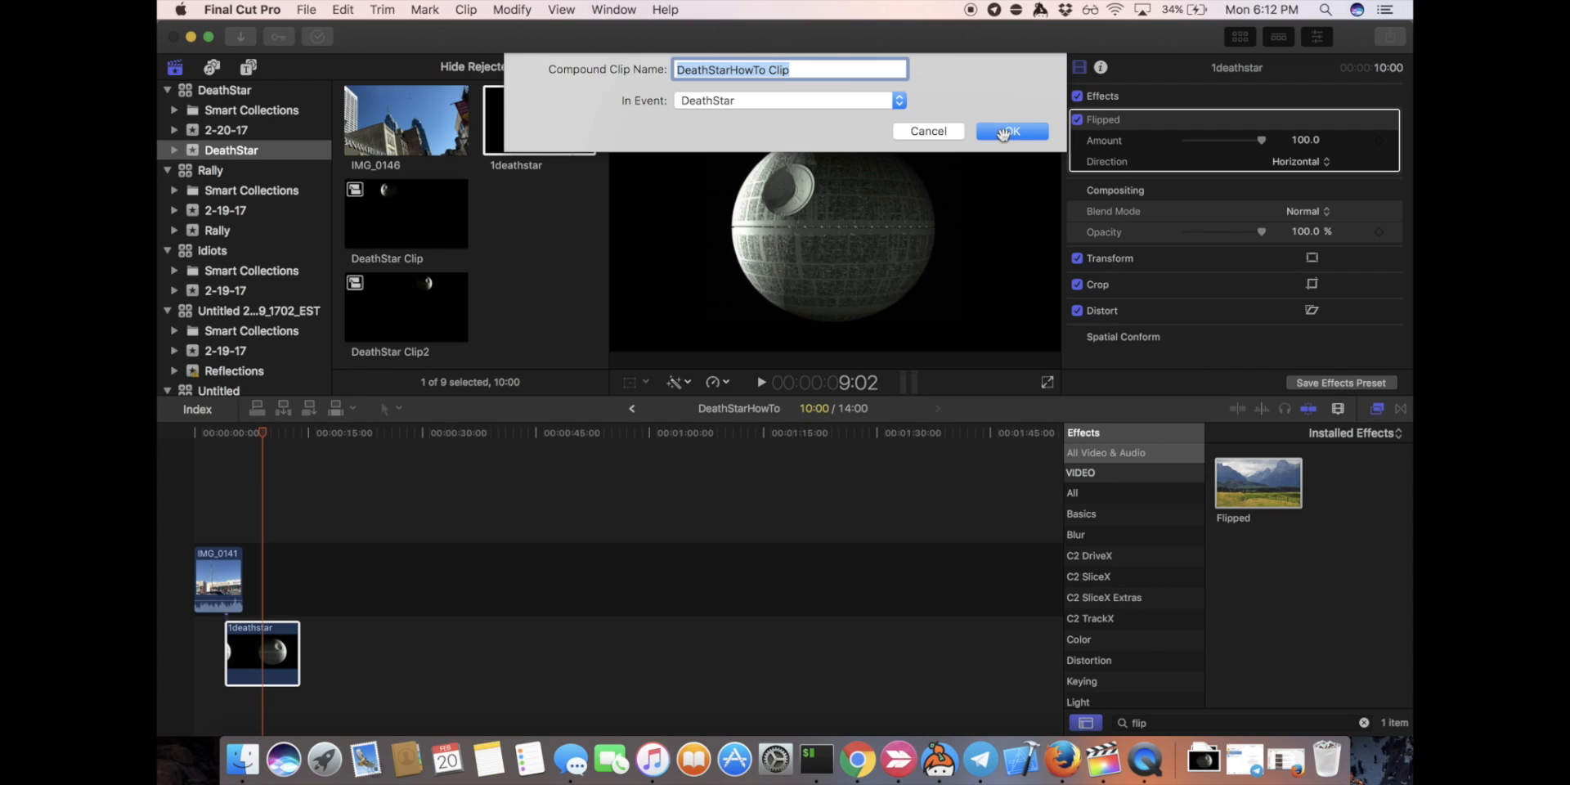
{"action": "left_click", "coordinate": [1012, 131]}
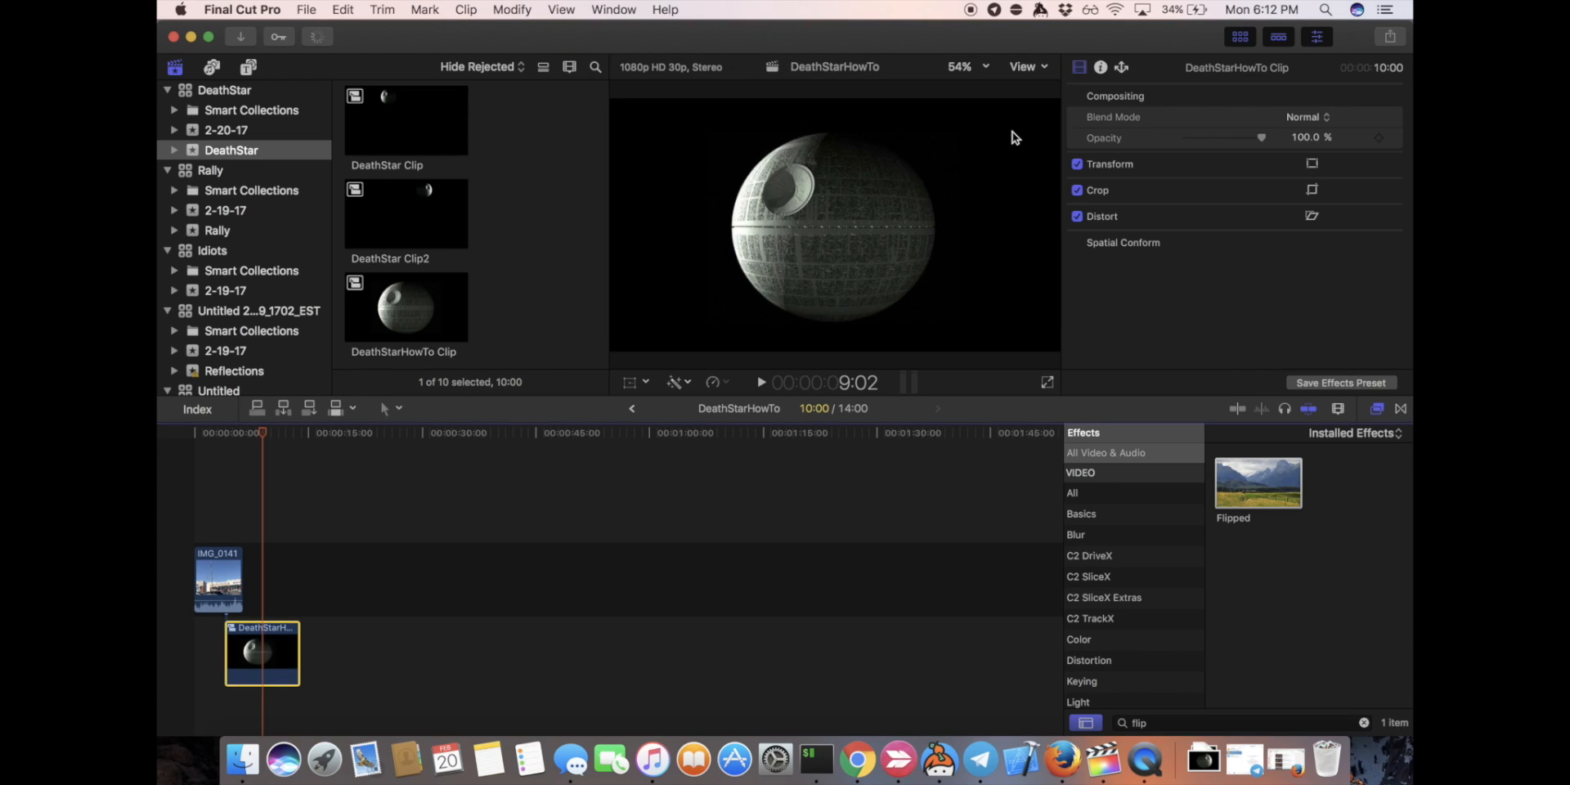
Delete the Death Star compound clip from the timeline, and preview DeathStar Clip and DeathStar Clip2 in the browser.
{"action": "scroll", "coordinate": [493, 218], "scroll_direction": "down", "scroll_amount": 2}
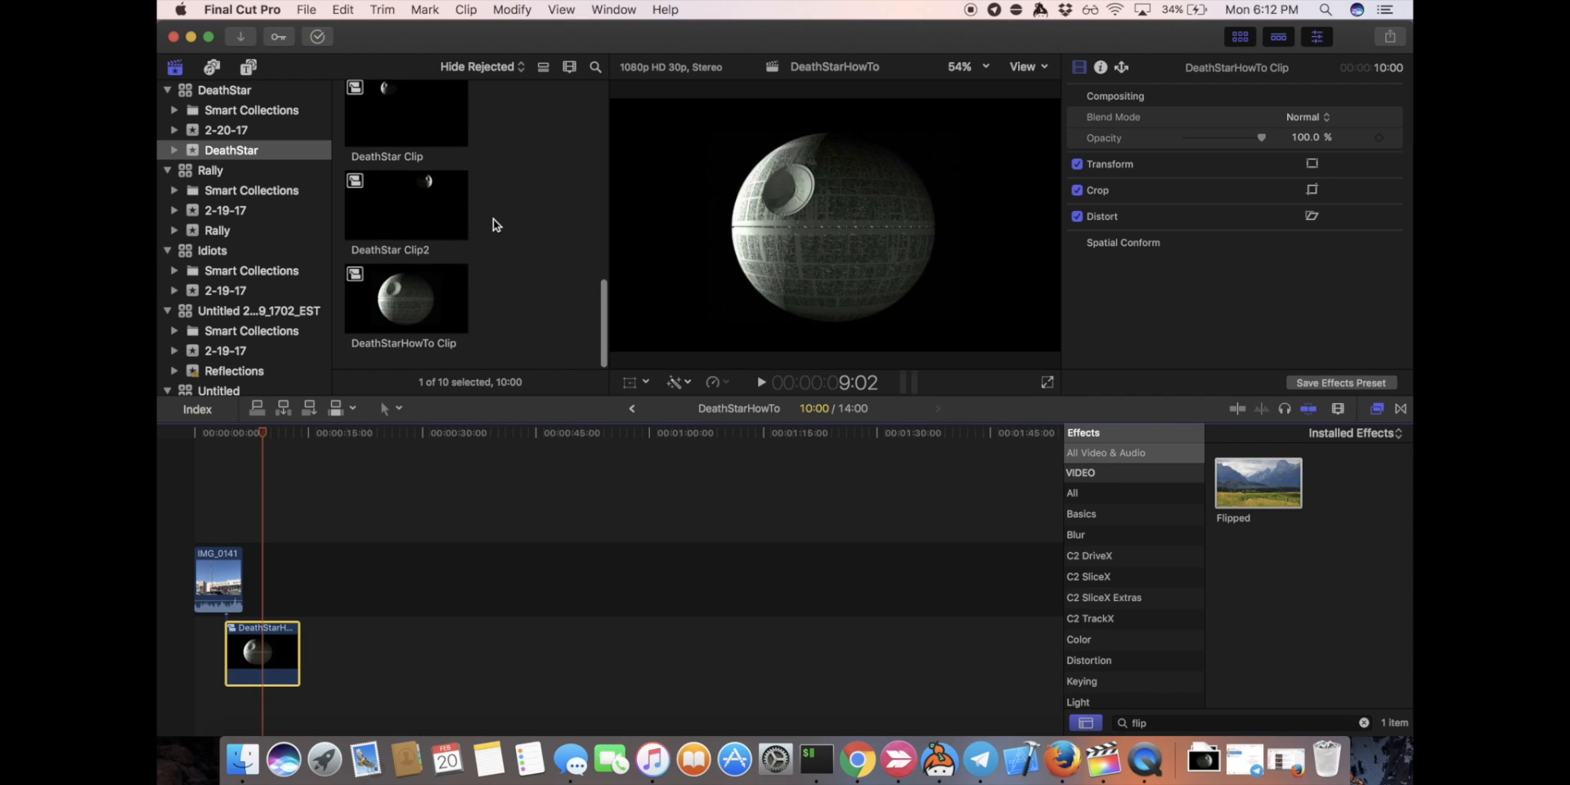
{"action": "left_click", "coordinate": [422, 304]}
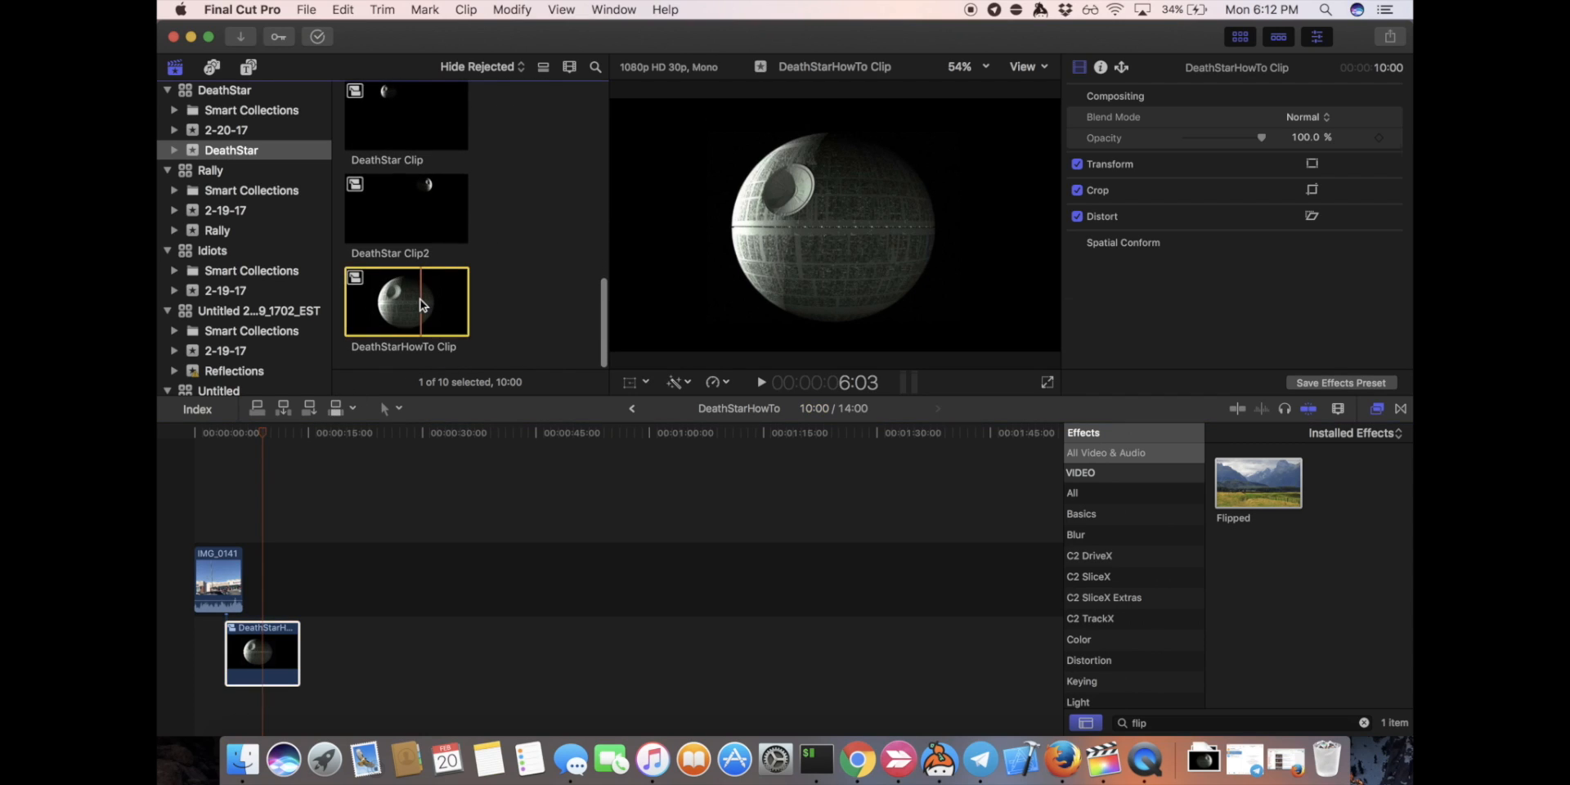
{"action": "left_click", "coordinate": [281, 658]}
{"action": "key", "text": "Delete"}
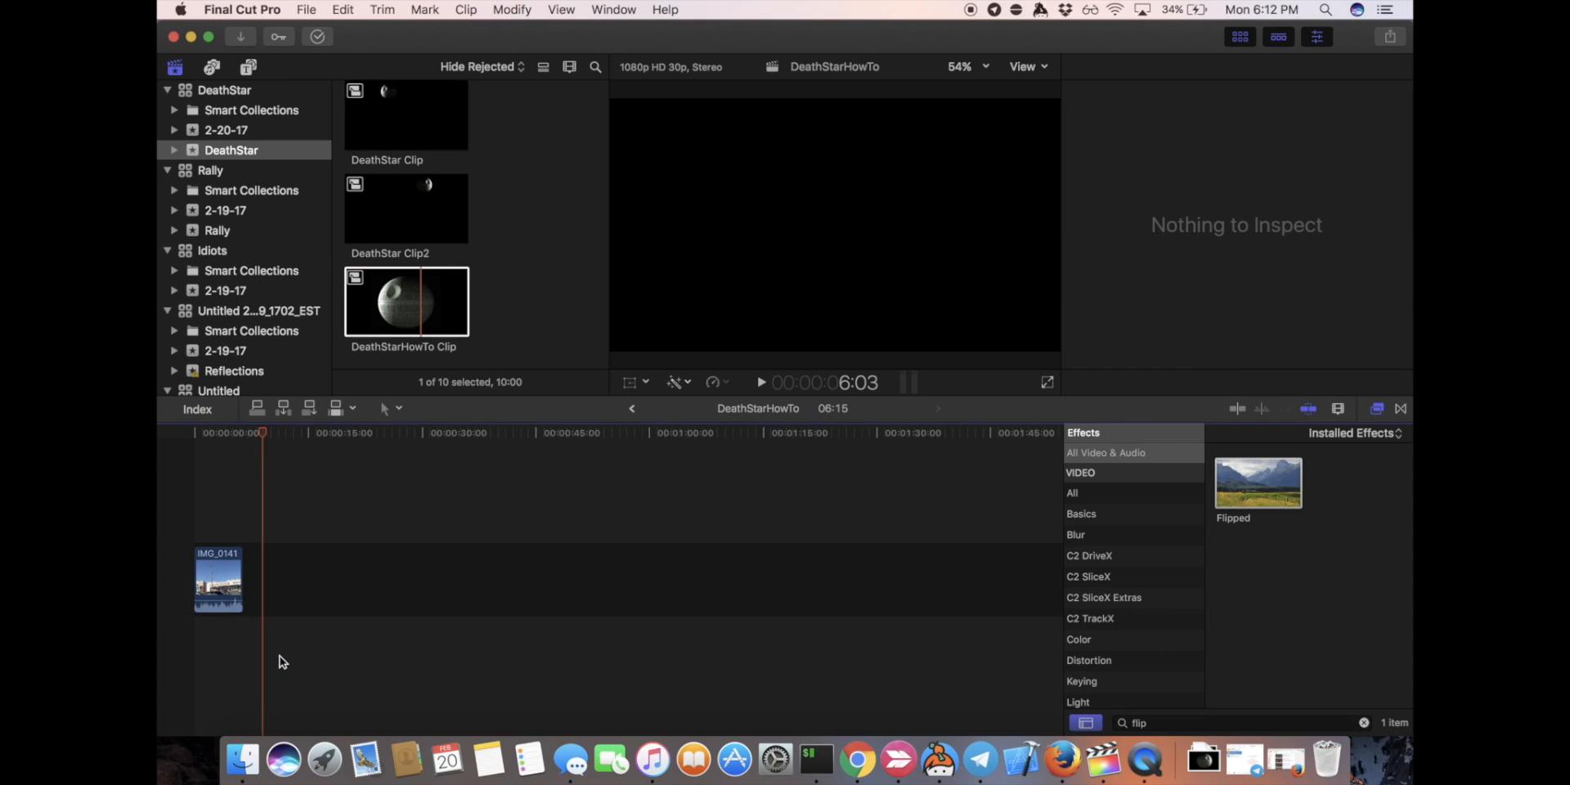
{"action": "left_click", "coordinate": [385, 147]}
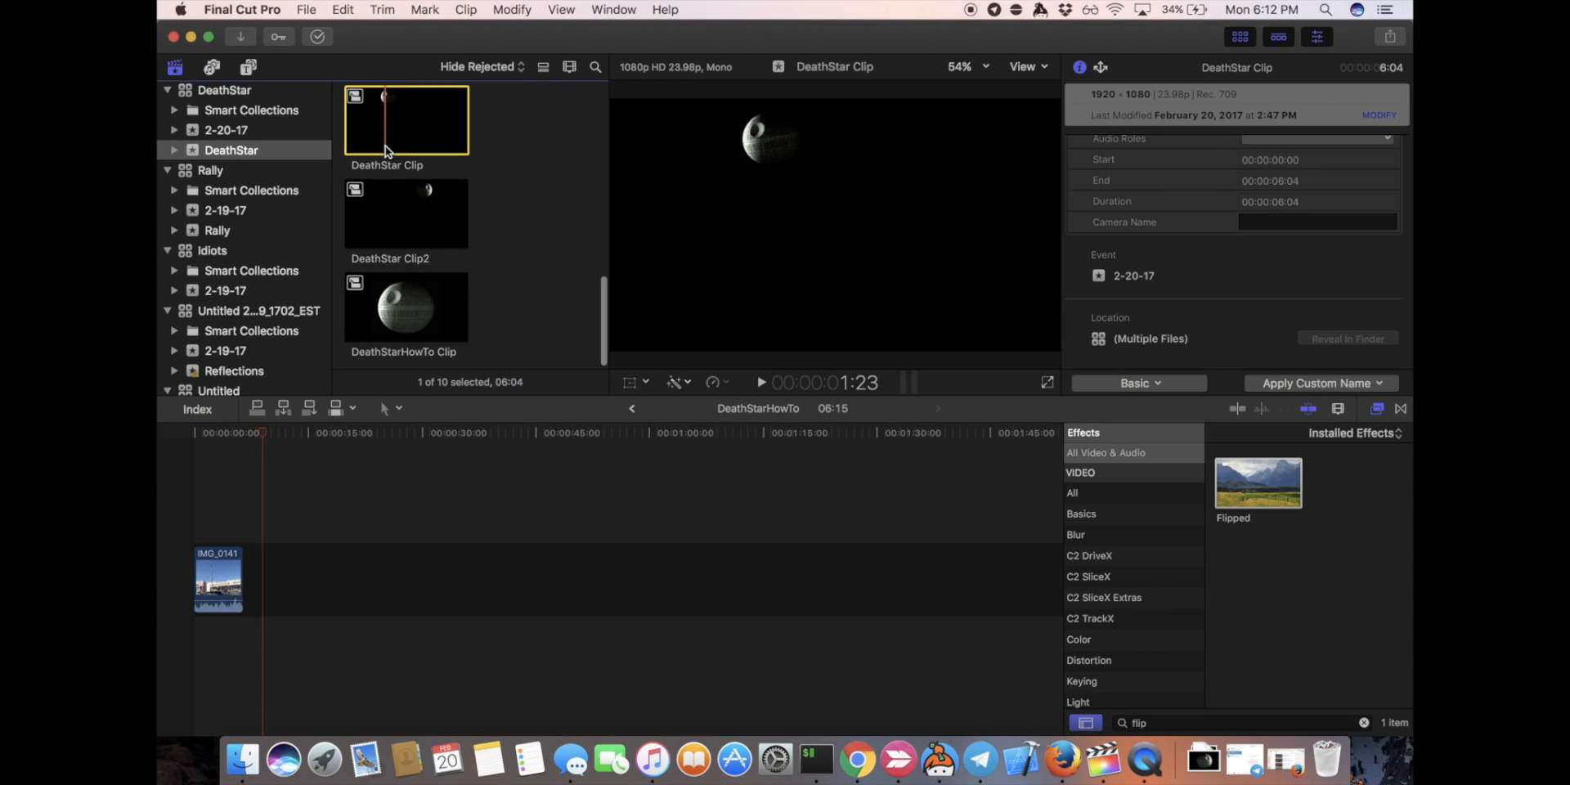
{"action": "left_click", "coordinate": [394, 195]}
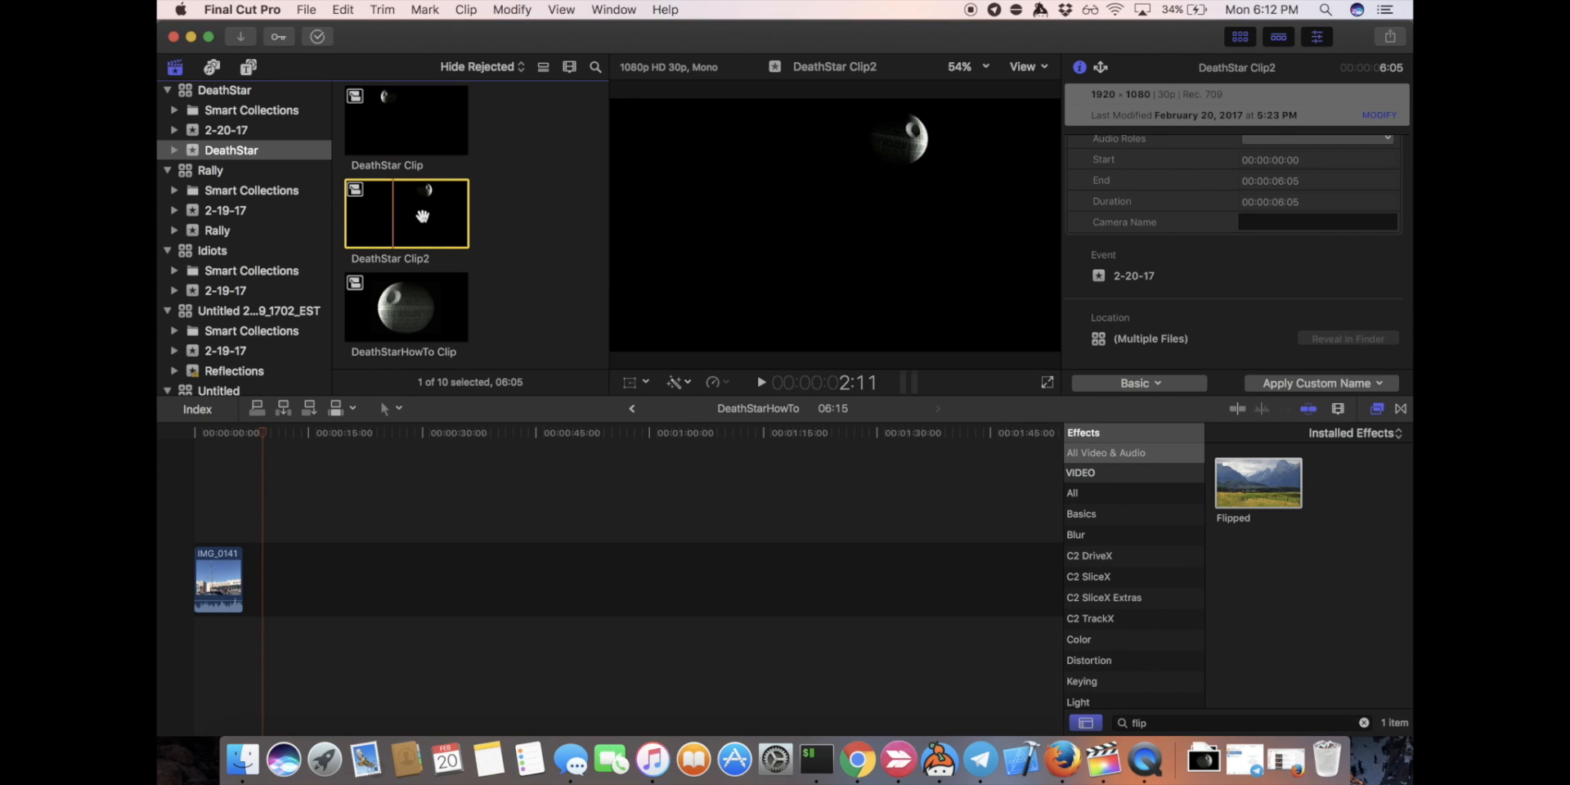
Add the C2 TrackX Simple Tracker generator above IMG_0141 and trim it to the same length as that clip.
{"action": "left_click", "coordinate": [211, 67]}
{"action": "left_click", "coordinate": [248, 67]}
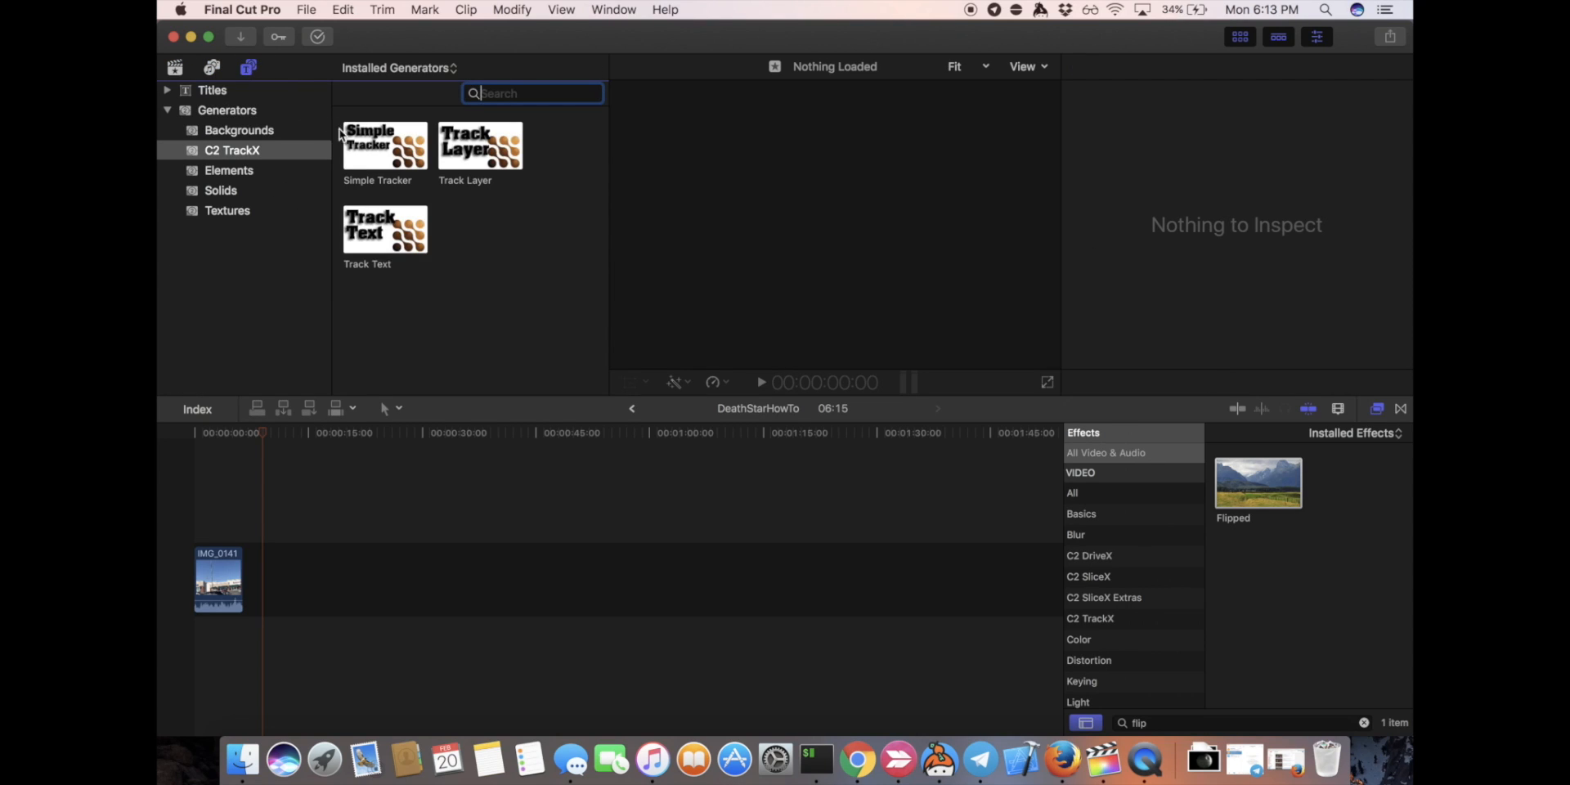
{"action": "left_click_drag", "start_coordinate": [386, 157], "coordinate": [200, 509]}
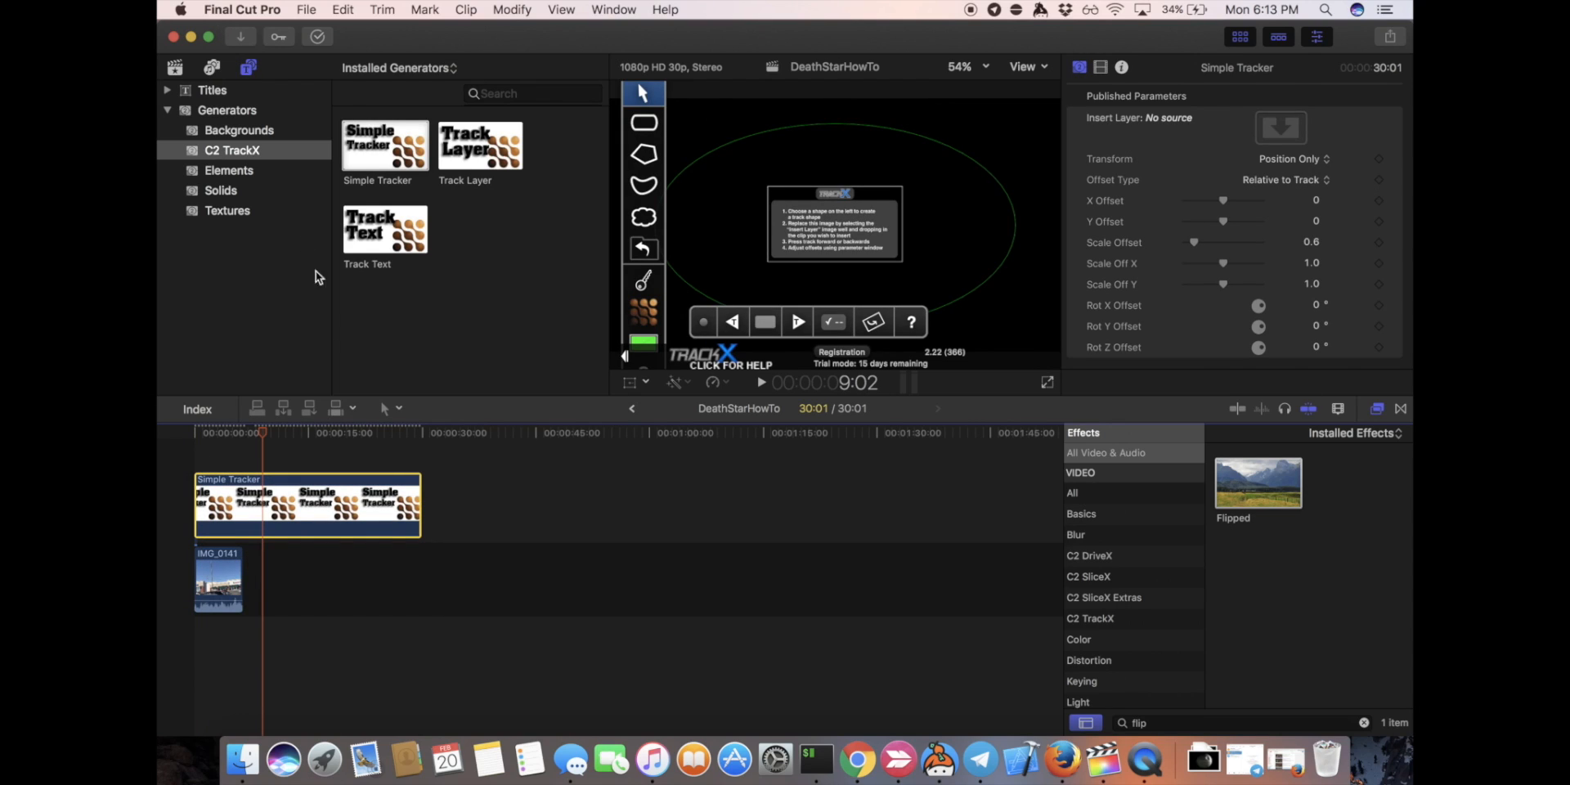
{"action": "left_click_drag", "start_coordinate": [419, 496], "coordinate": [246, 512]}
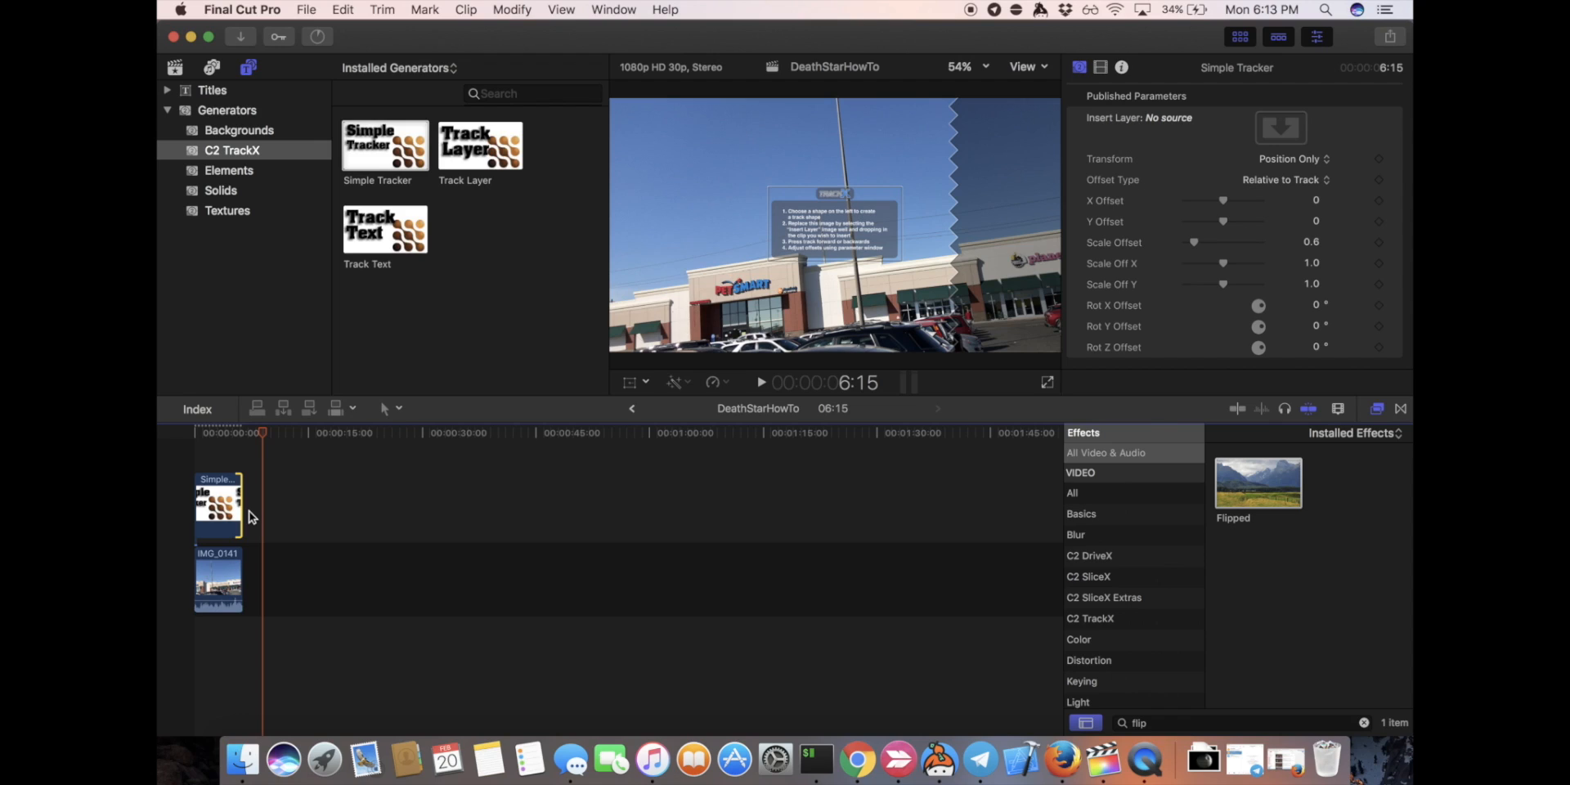
Return the playhead to the start of the timeline and select the Simple Tracker generator clip.
{"action": "left_click", "coordinate": [258, 441]}
{"action": "left_click", "coordinate": [258, 446]}
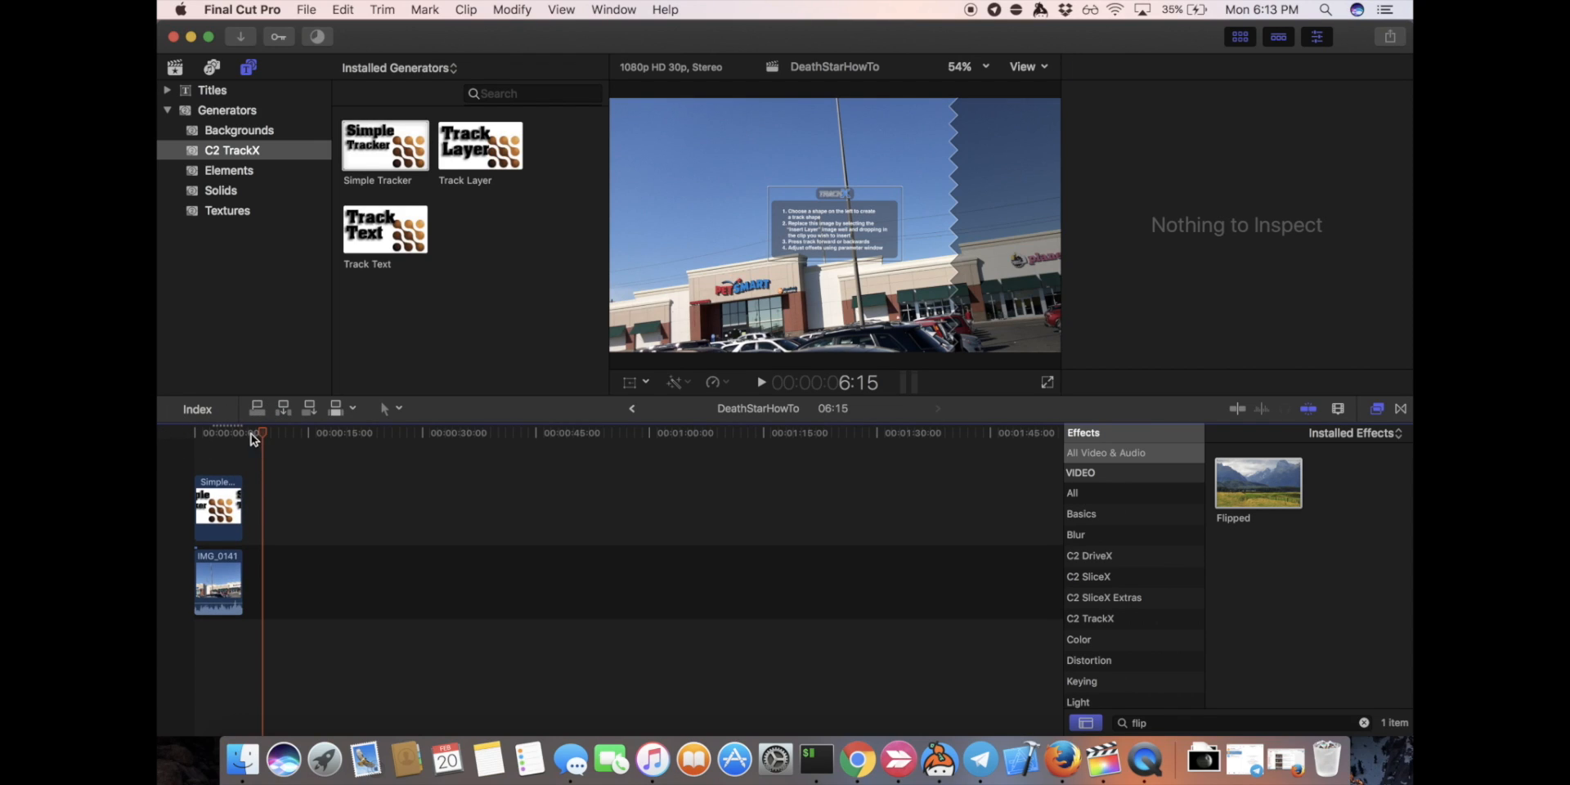
{"action": "left_click", "coordinate": [196, 434]}
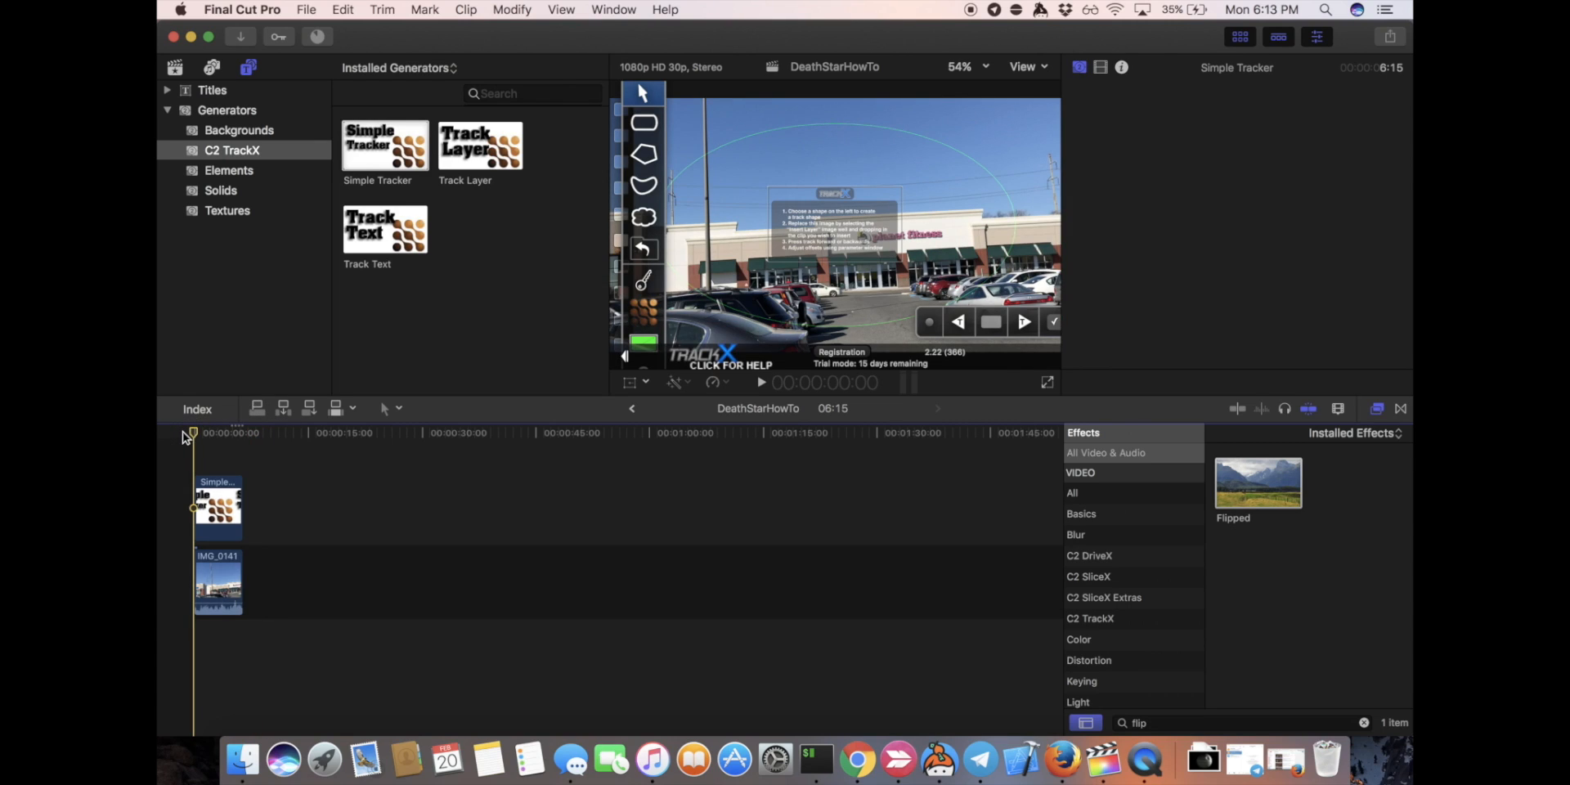
{"action": "left_click", "coordinate": [222, 505]}
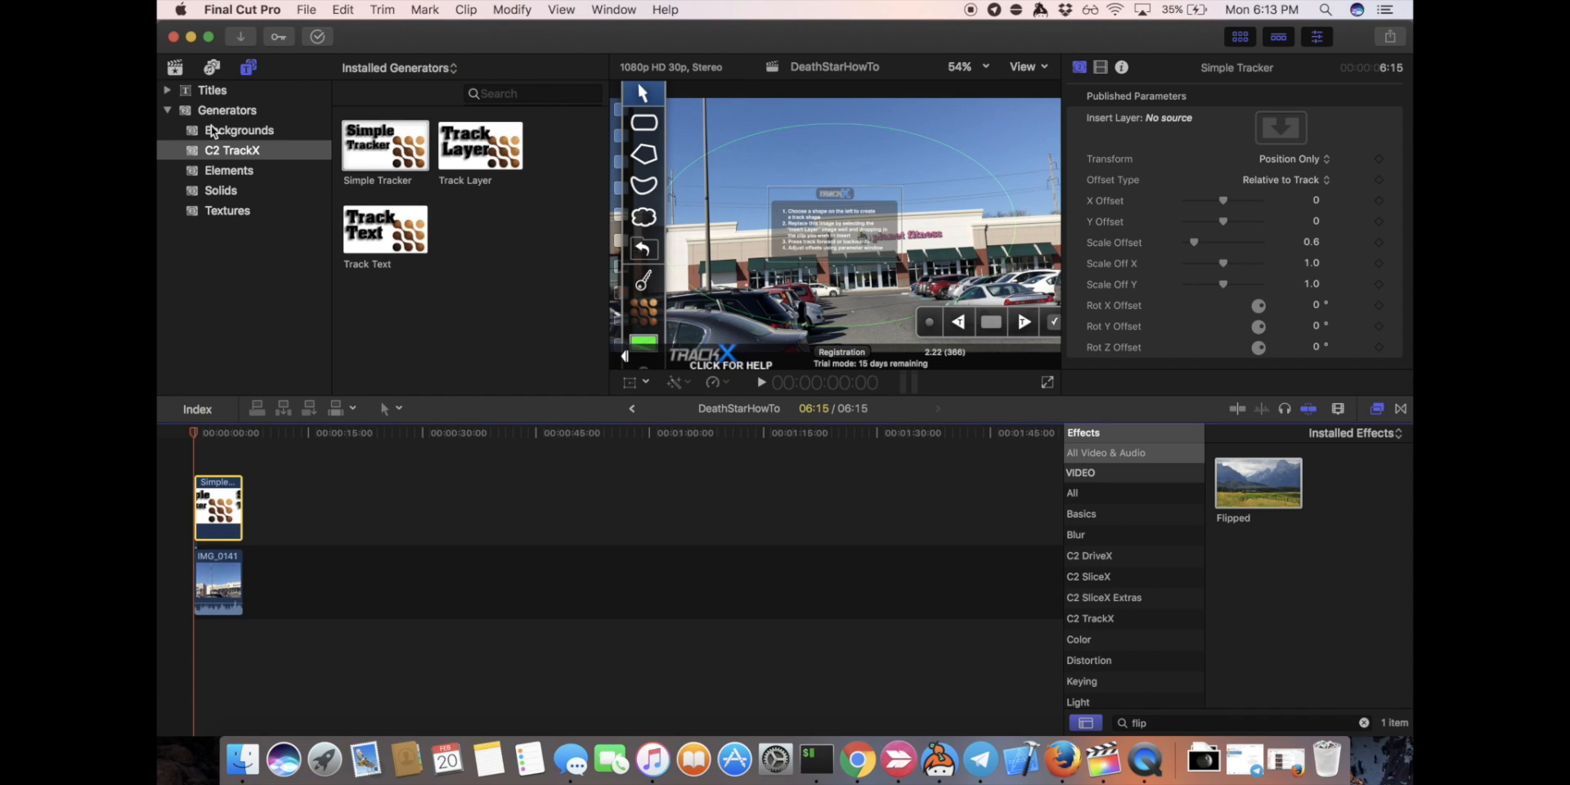
Assign DeathStar Clip from the DeathStar event as the Insert Layer of the Simple Tracker.
{"action": "left_click", "coordinate": [177, 71]}
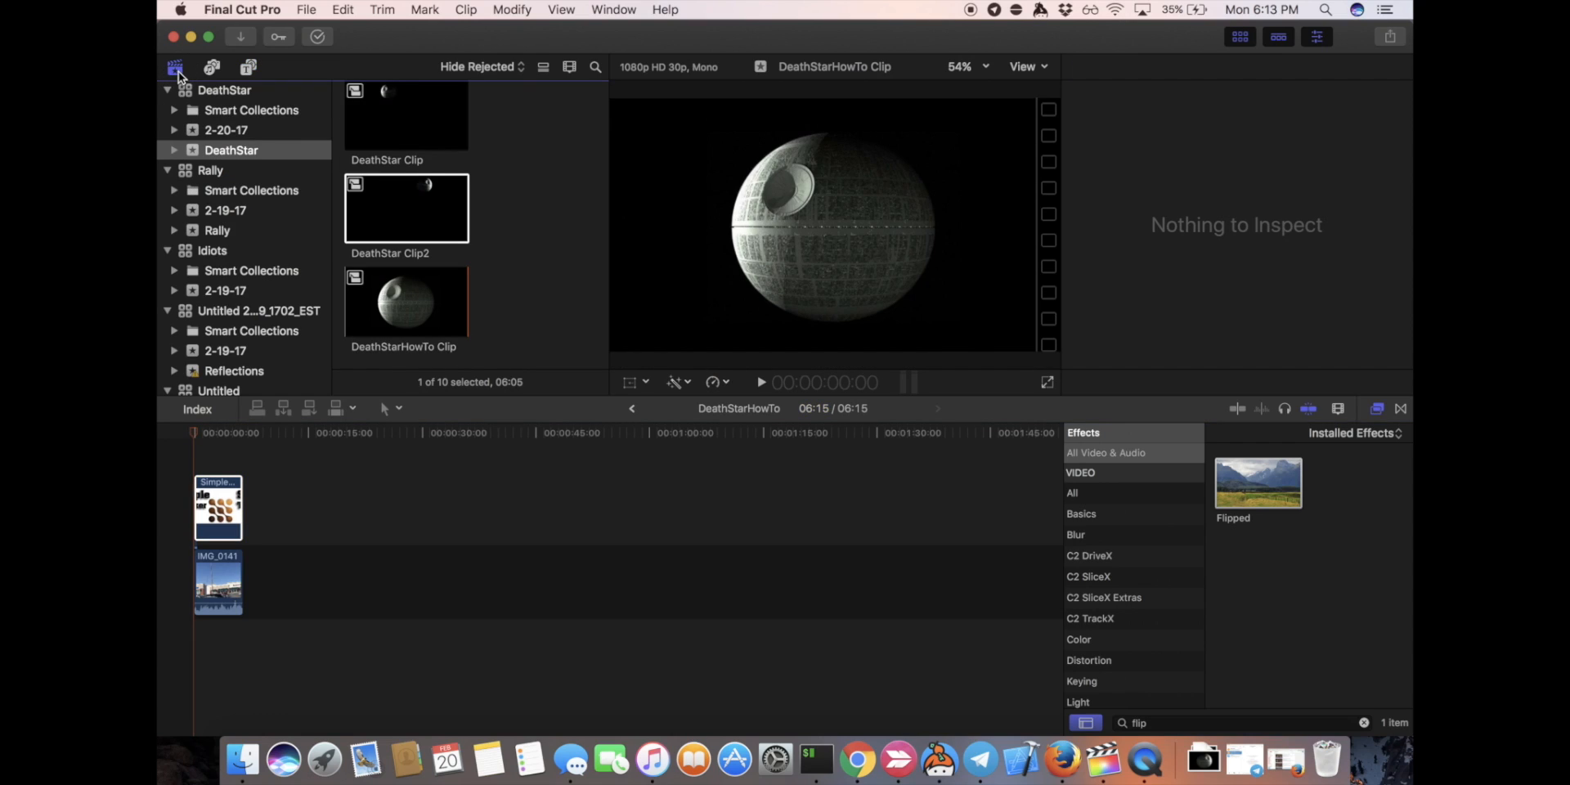
{"action": "left_click", "coordinate": [222, 497]}
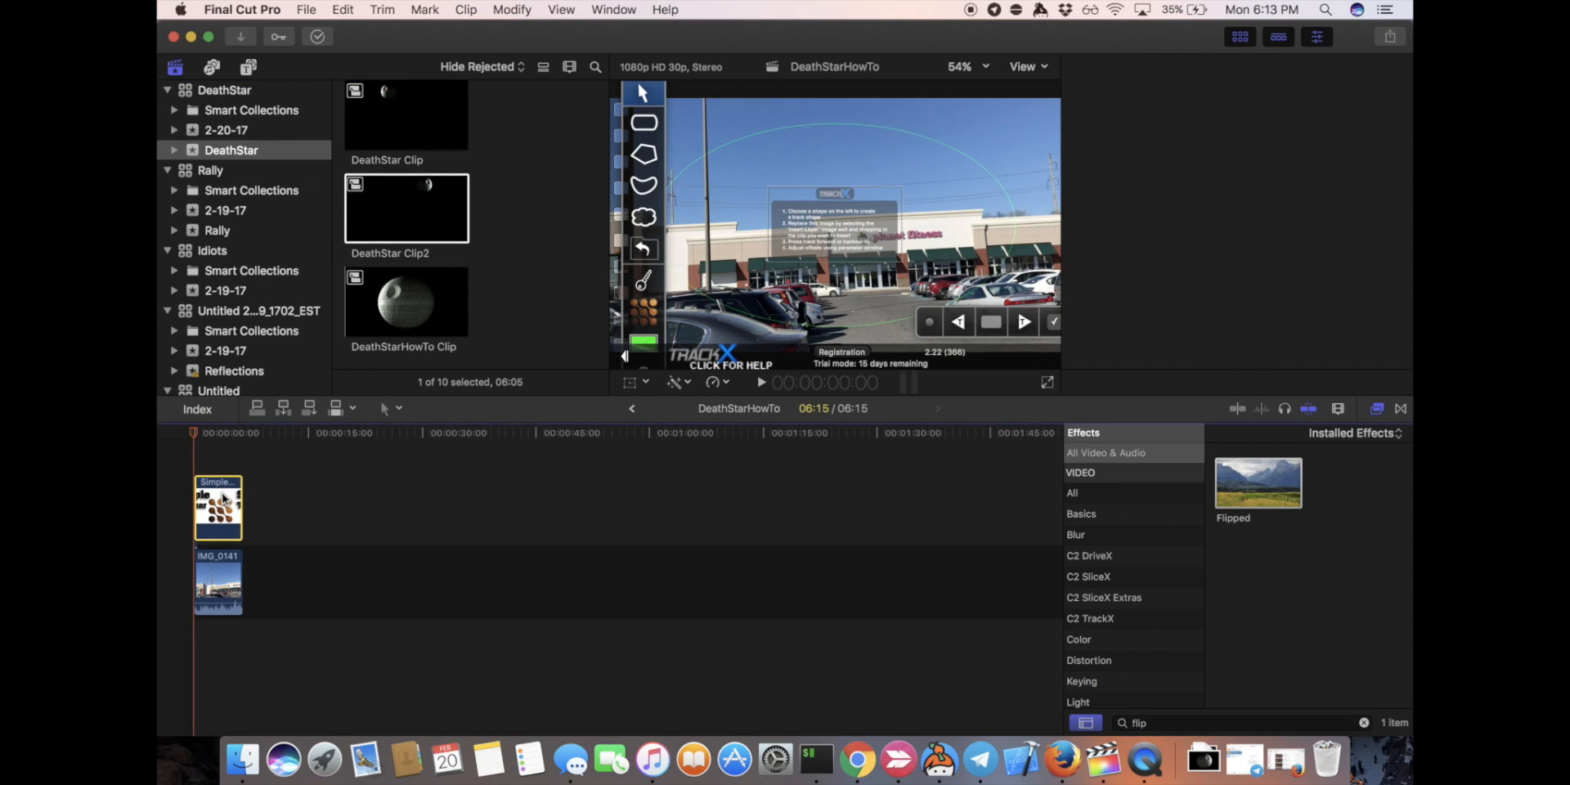
{"action": "scroll", "coordinate": [411, 279], "scroll_direction": "up", "scroll_amount": 1}
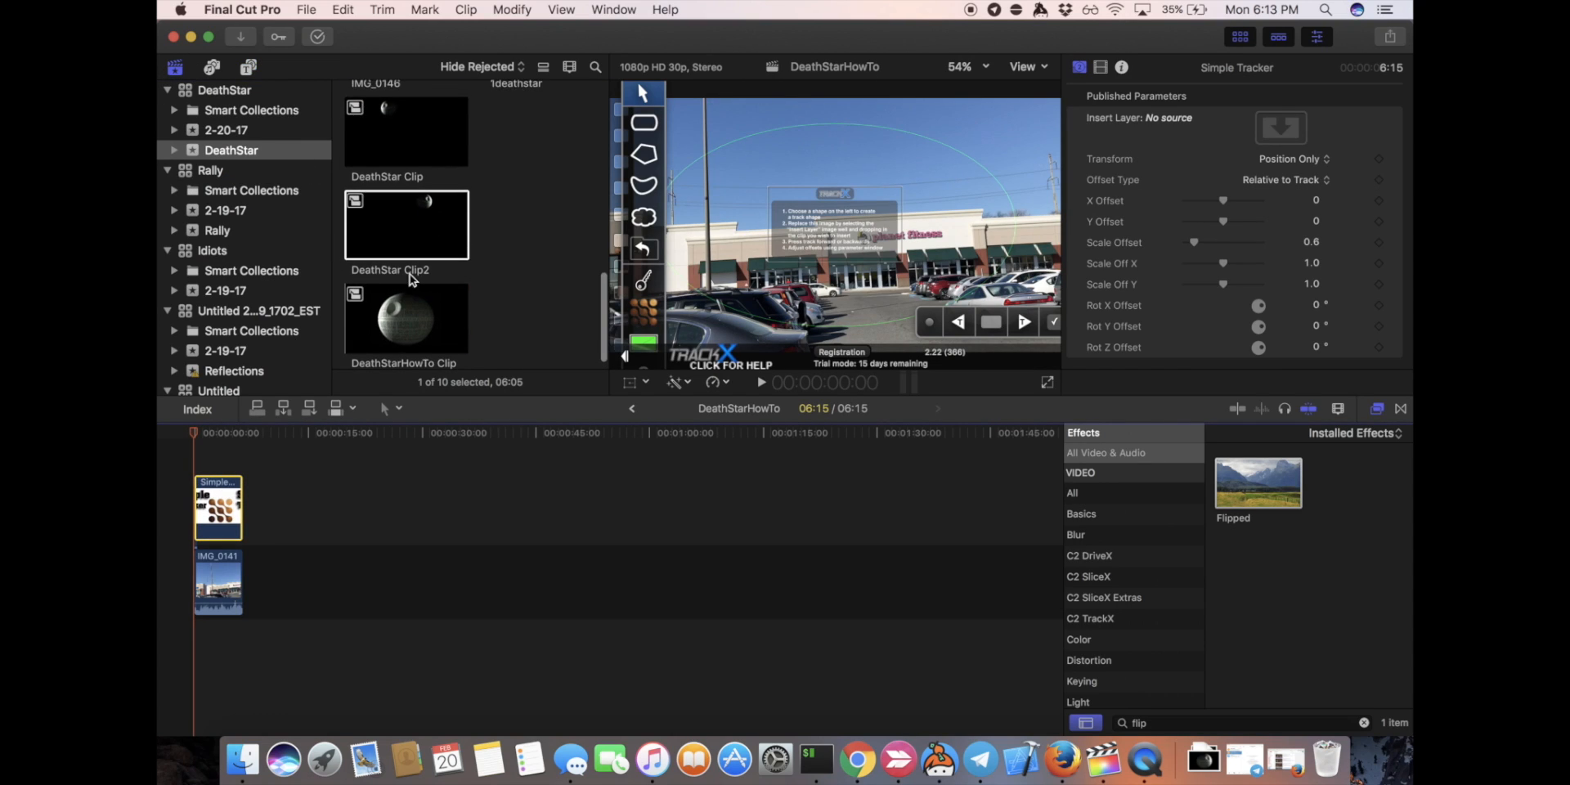
{"action": "scroll", "coordinate": [411, 279], "scroll_direction": "up", "scroll_amount": 2}
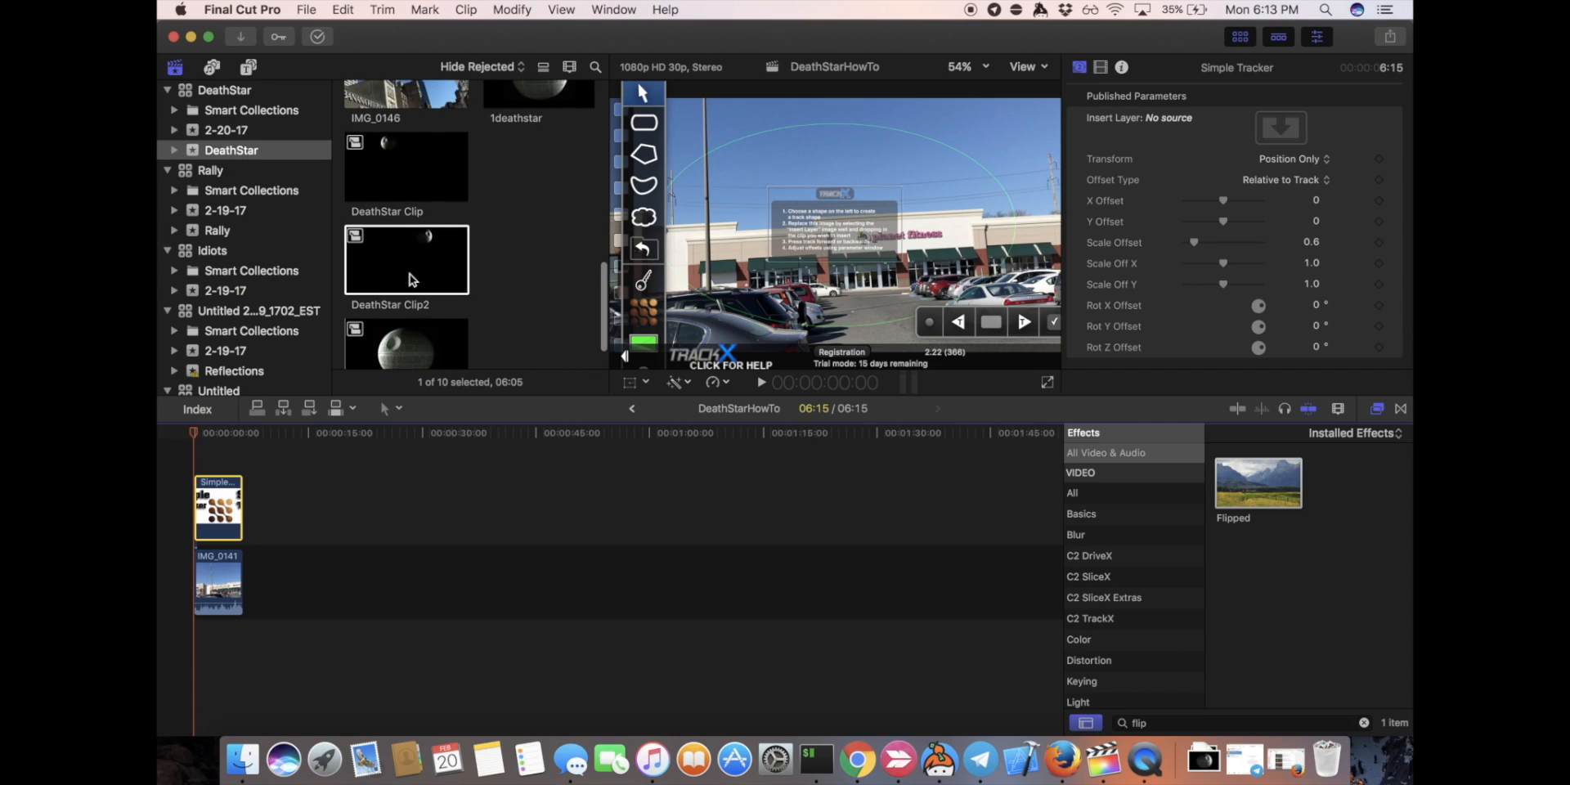
{"action": "left_click", "coordinate": [402, 188]}
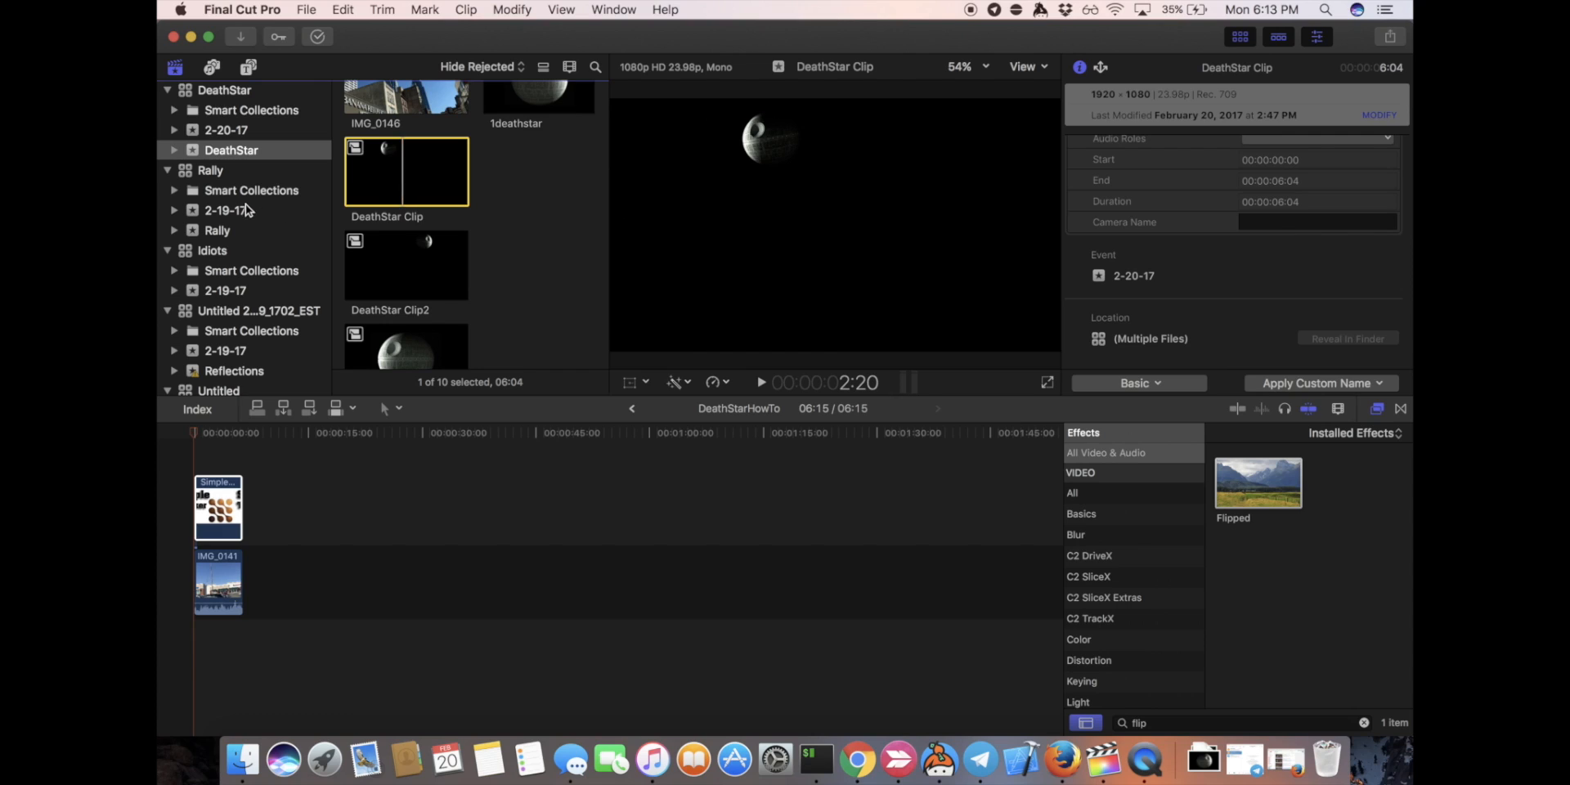
{"action": "left_click", "coordinate": [229, 503]}
{"action": "left_click_drag", "start_coordinate": [381, 188], "coordinate": [1281, 124]}
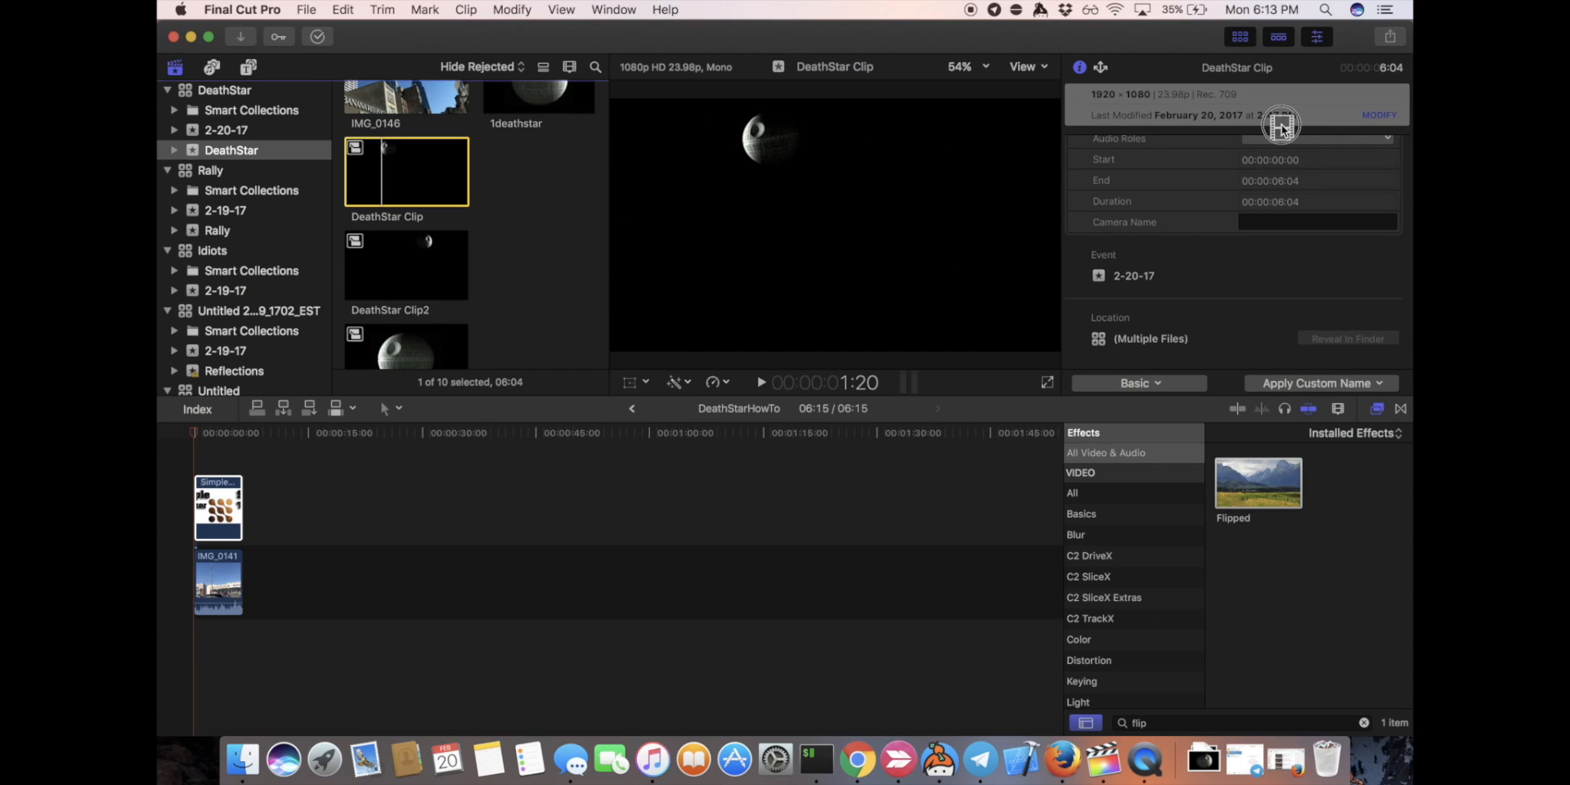
{"action": "left_click", "coordinate": [226, 511]}
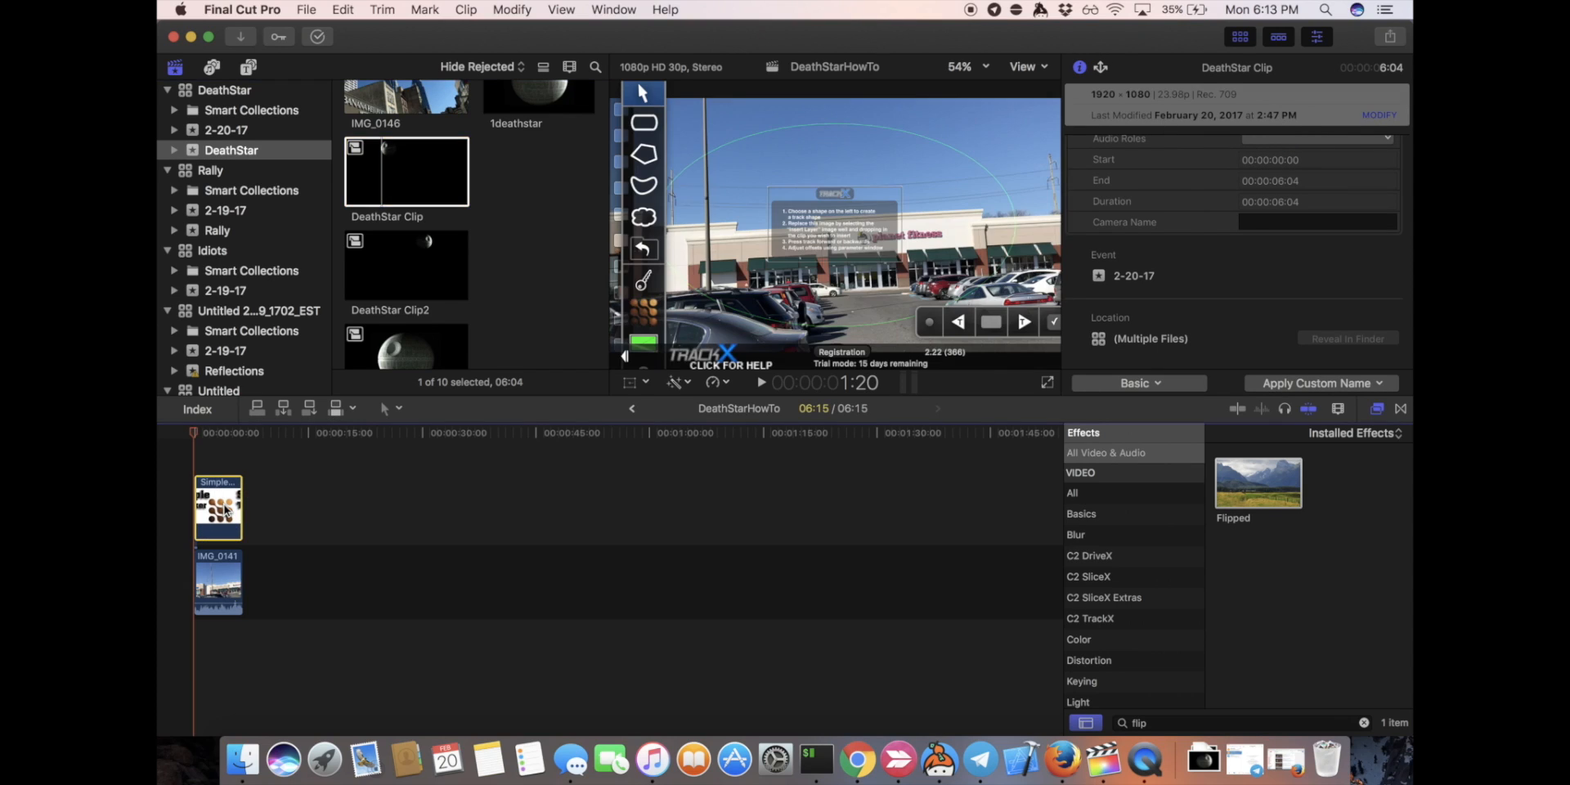
{"action": "left_click_drag", "start_coordinate": [401, 175], "coordinate": [1294, 127]}
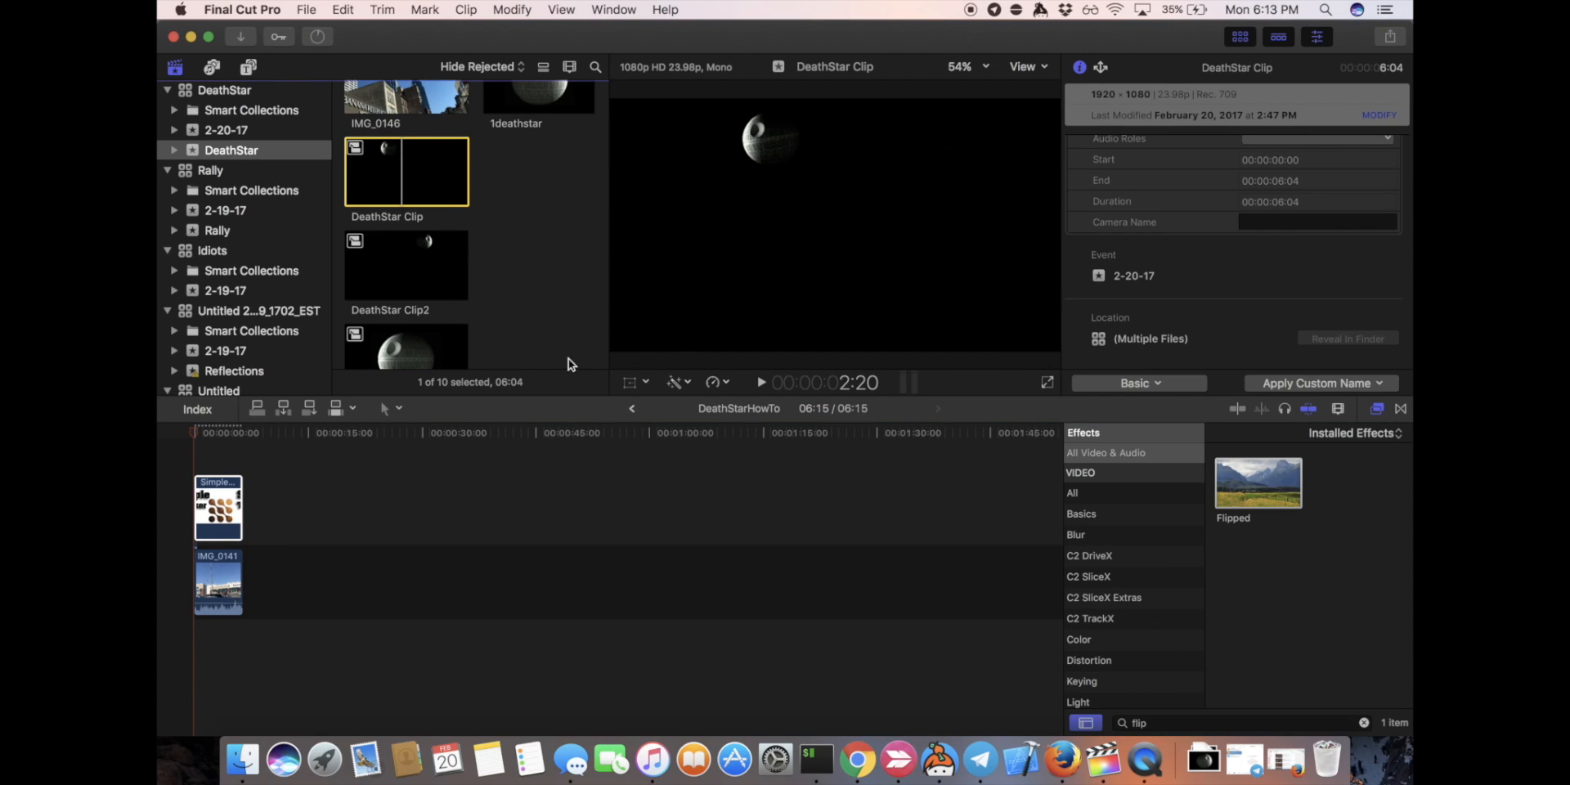
{"action": "left_click", "coordinate": [212, 524]}
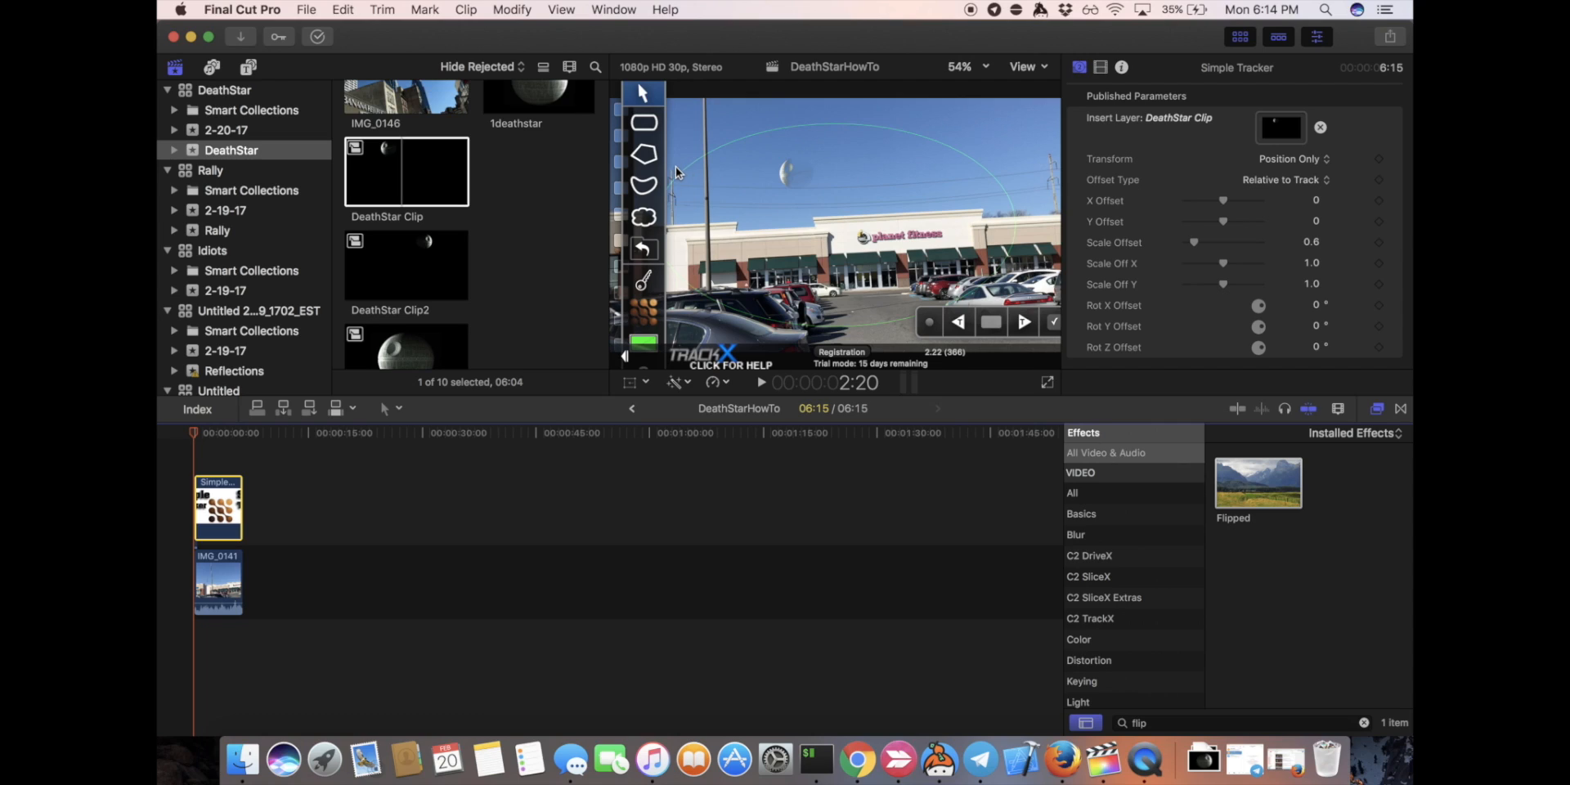
Draw a closed rectangular polygon track shape from the light pole across the sky and down to the store roofline beside the Planet Fitness sign.
{"action": "left_click", "coordinate": [650, 155]}
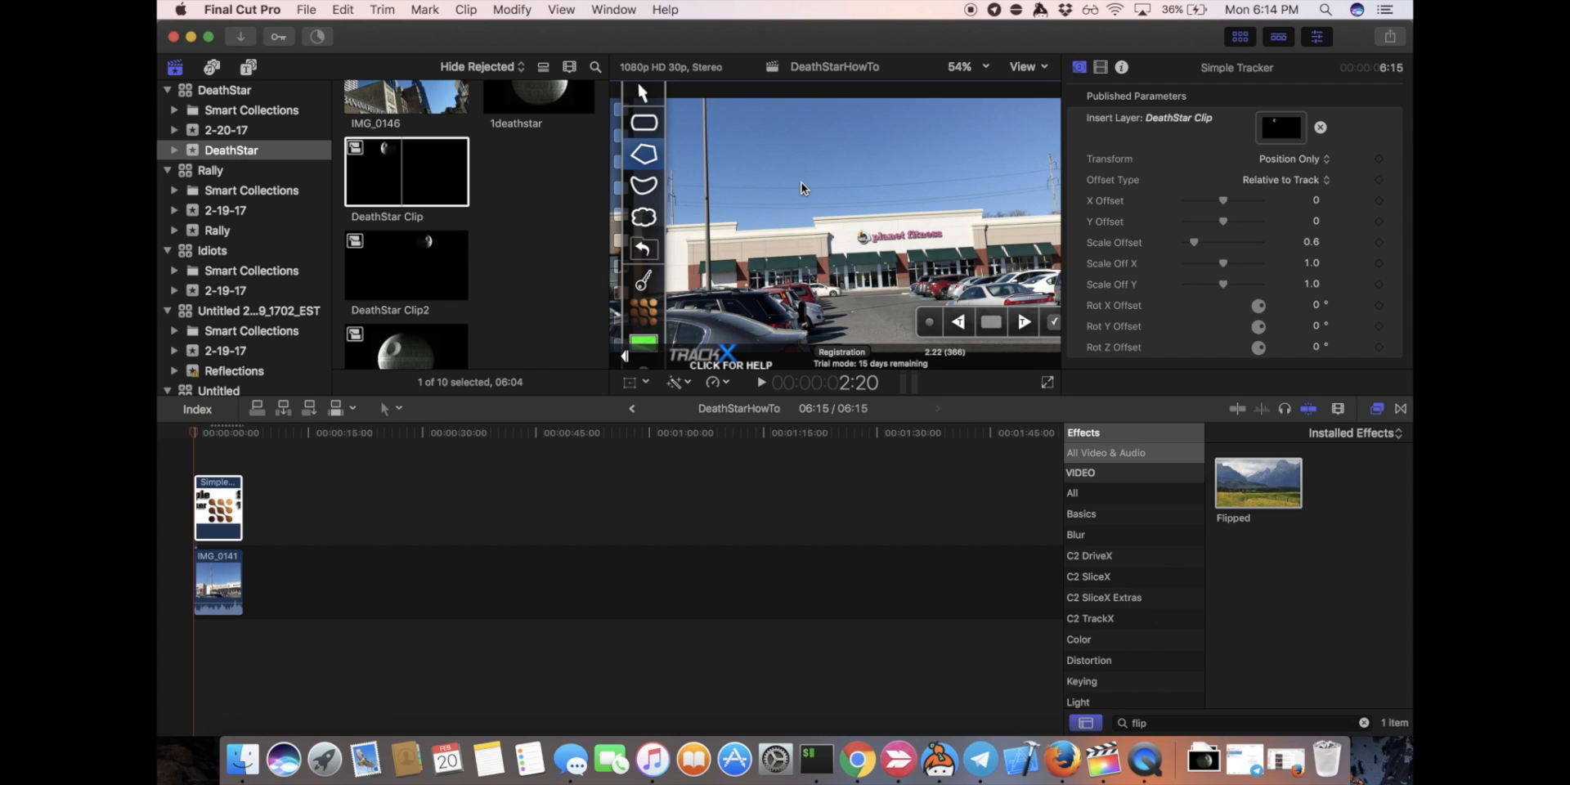
{"action": "left_click", "coordinate": [707, 105]}
{"action": "left_click", "coordinate": [708, 240]}
{"action": "left_click", "coordinate": [782, 237]}
{"action": "left_click", "coordinate": [831, 237]}
{"action": "left_click", "coordinate": [829, 105]}
{"action": "left_click", "coordinate": [707, 105]}
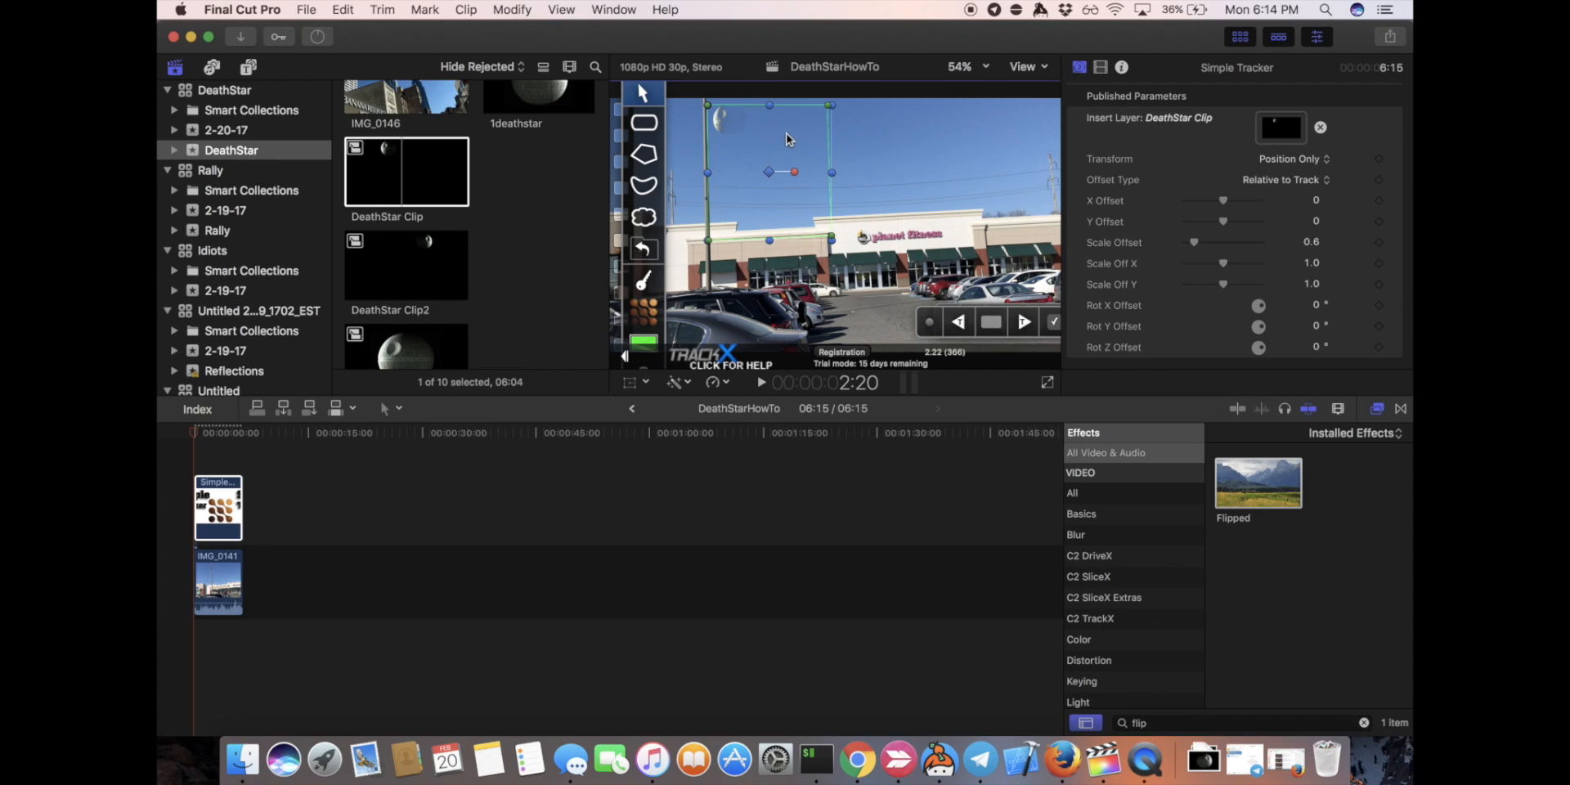
Position and enlarge the Death Star within the track shape with X Offset 0.36, Y Offset -0.37 and Scale Offset 1.26.
{"action": "left_click_drag", "start_coordinate": [1223, 205], "coordinate": [1226, 202]}
{"action": "left_click", "coordinate": [1226, 221]}
{"action": "left_click_drag", "start_coordinate": [1229, 226], "coordinate": [1203, 246]}
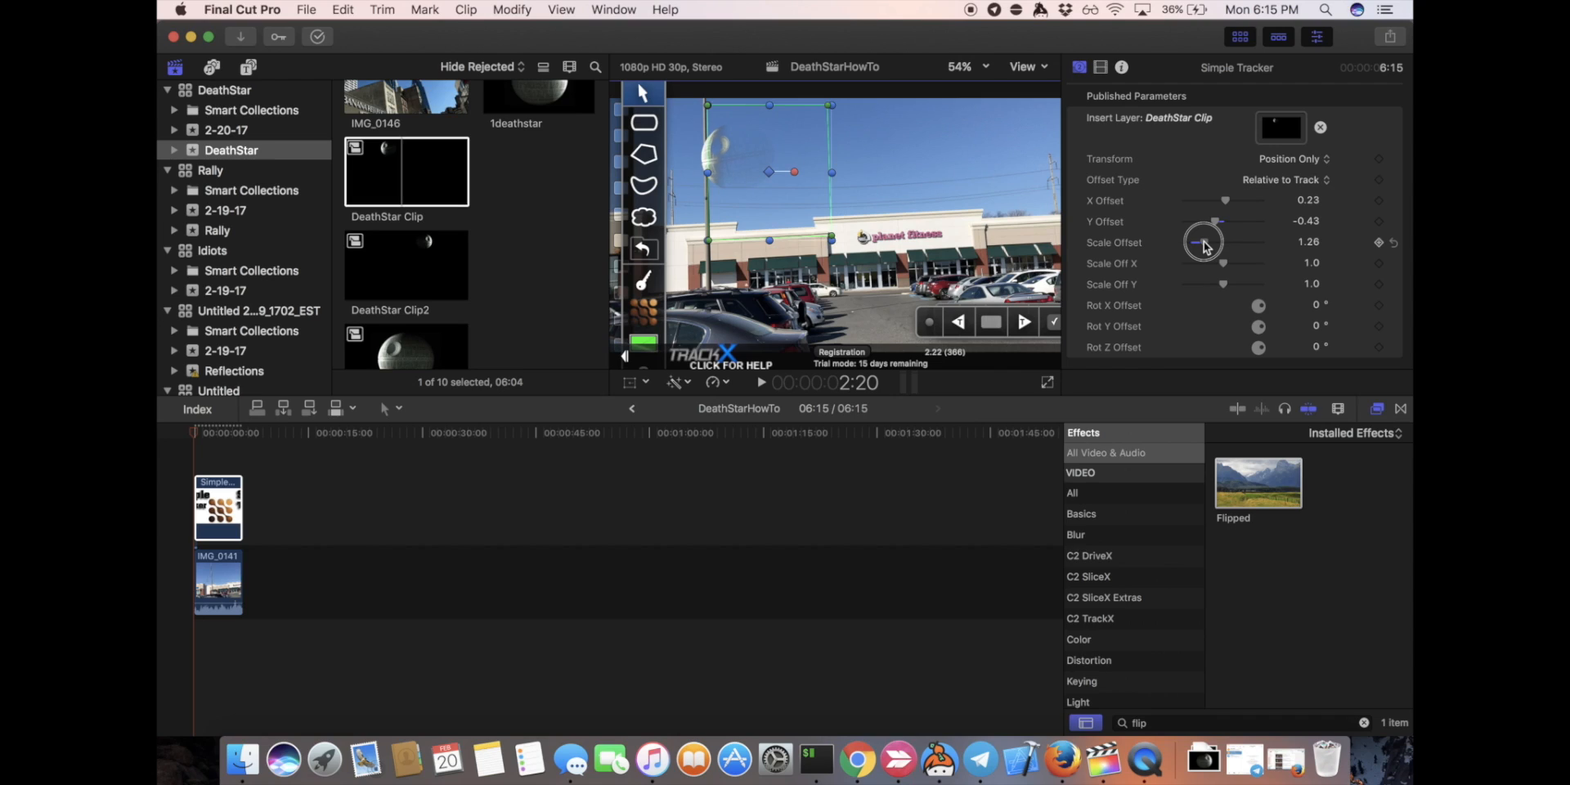
{"action": "left_click", "coordinate": [1216, 225]}
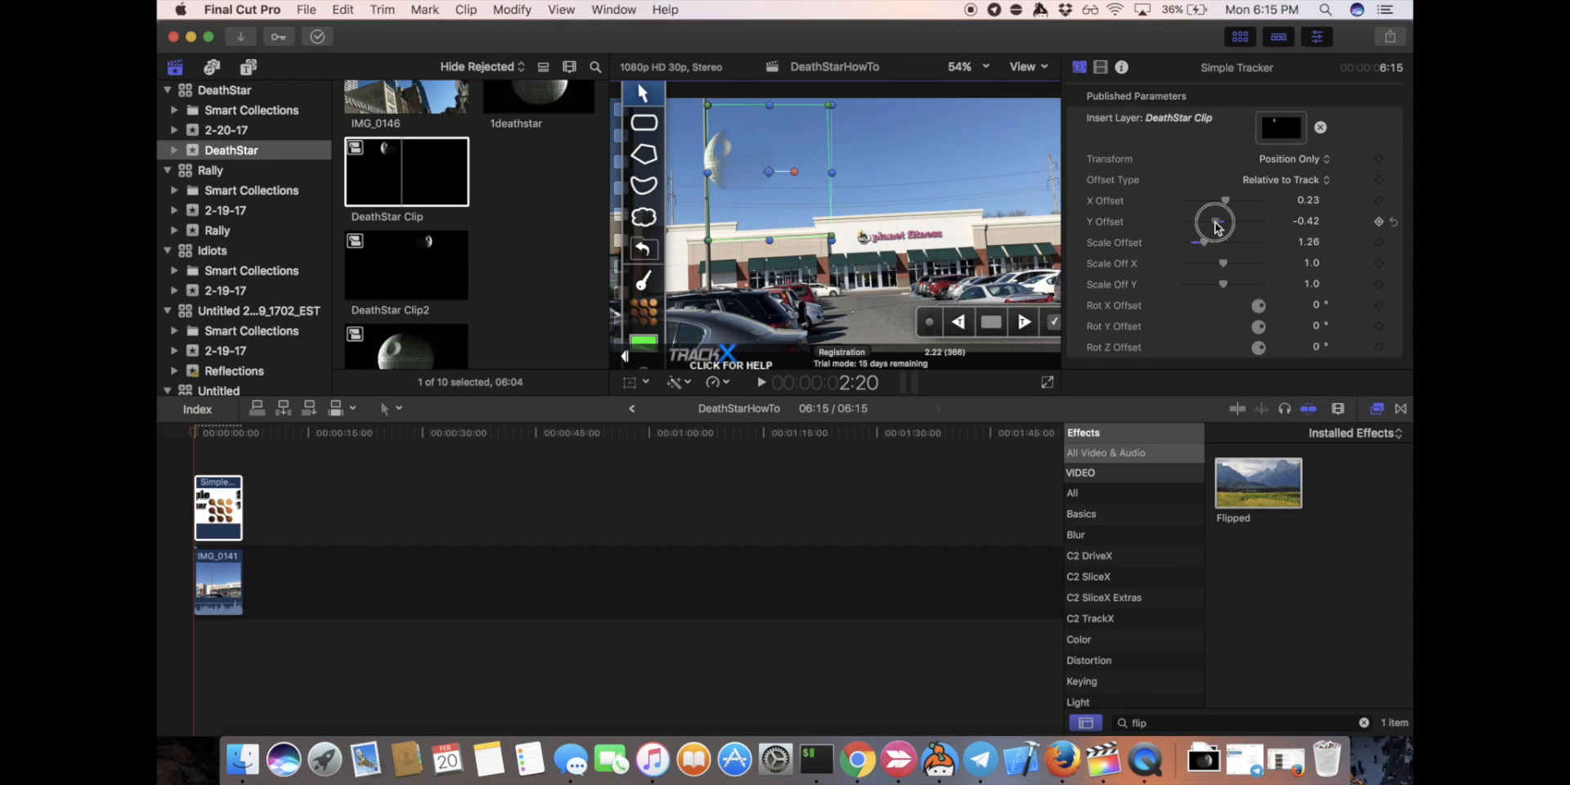
{"action": "left_click_drag", "start_coordinate": [1216, 225], "coordinate": [1232, 202]}
{"action": "left_click", "coordinate": [1229, 200]}
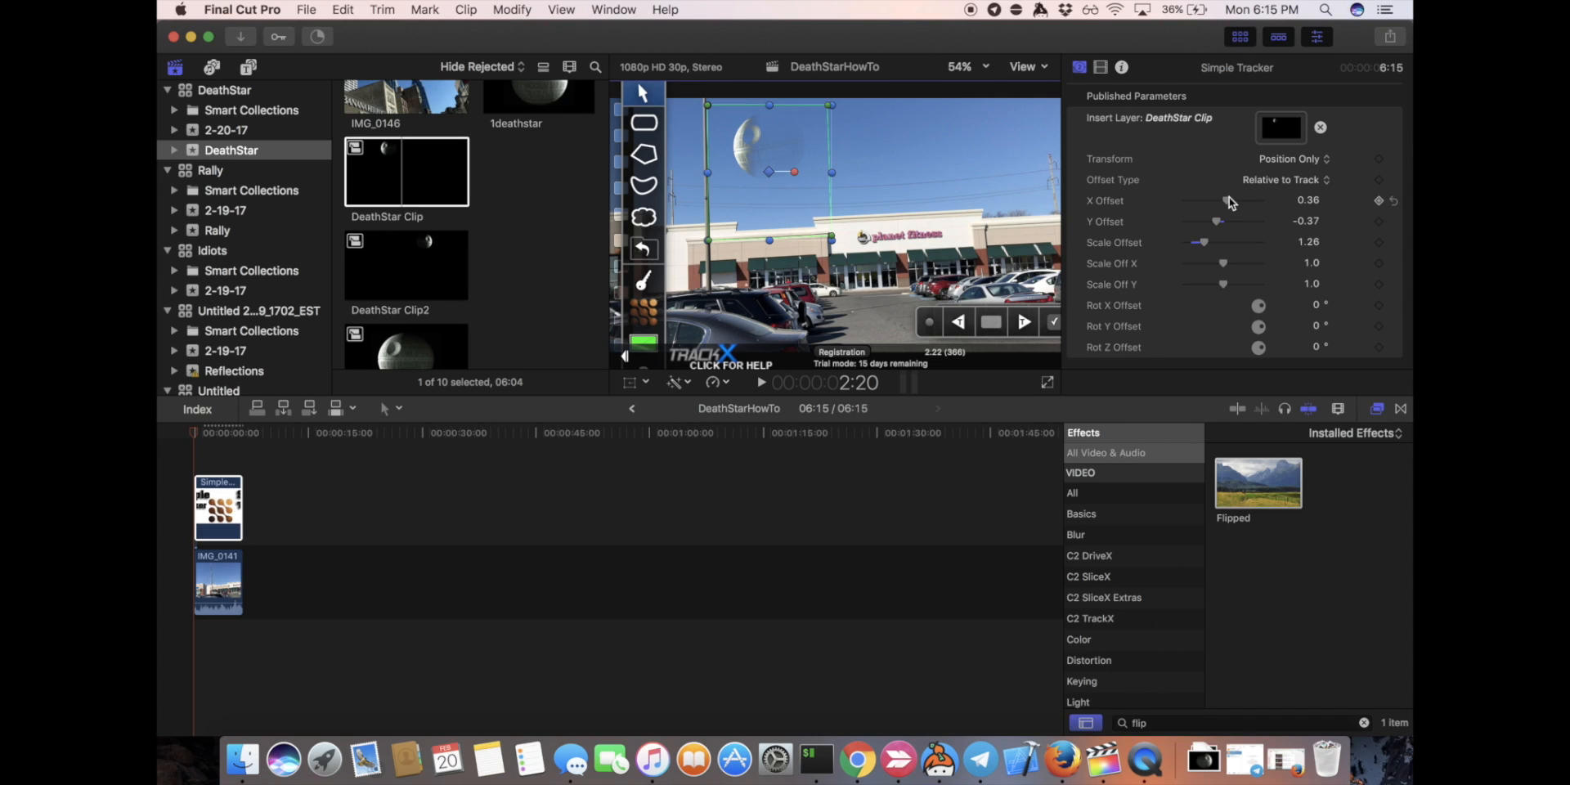
Track the shape forward through the clip and play the composite full screen from the start.
{"action": "left_click", "coordinate": [1022, 325]}
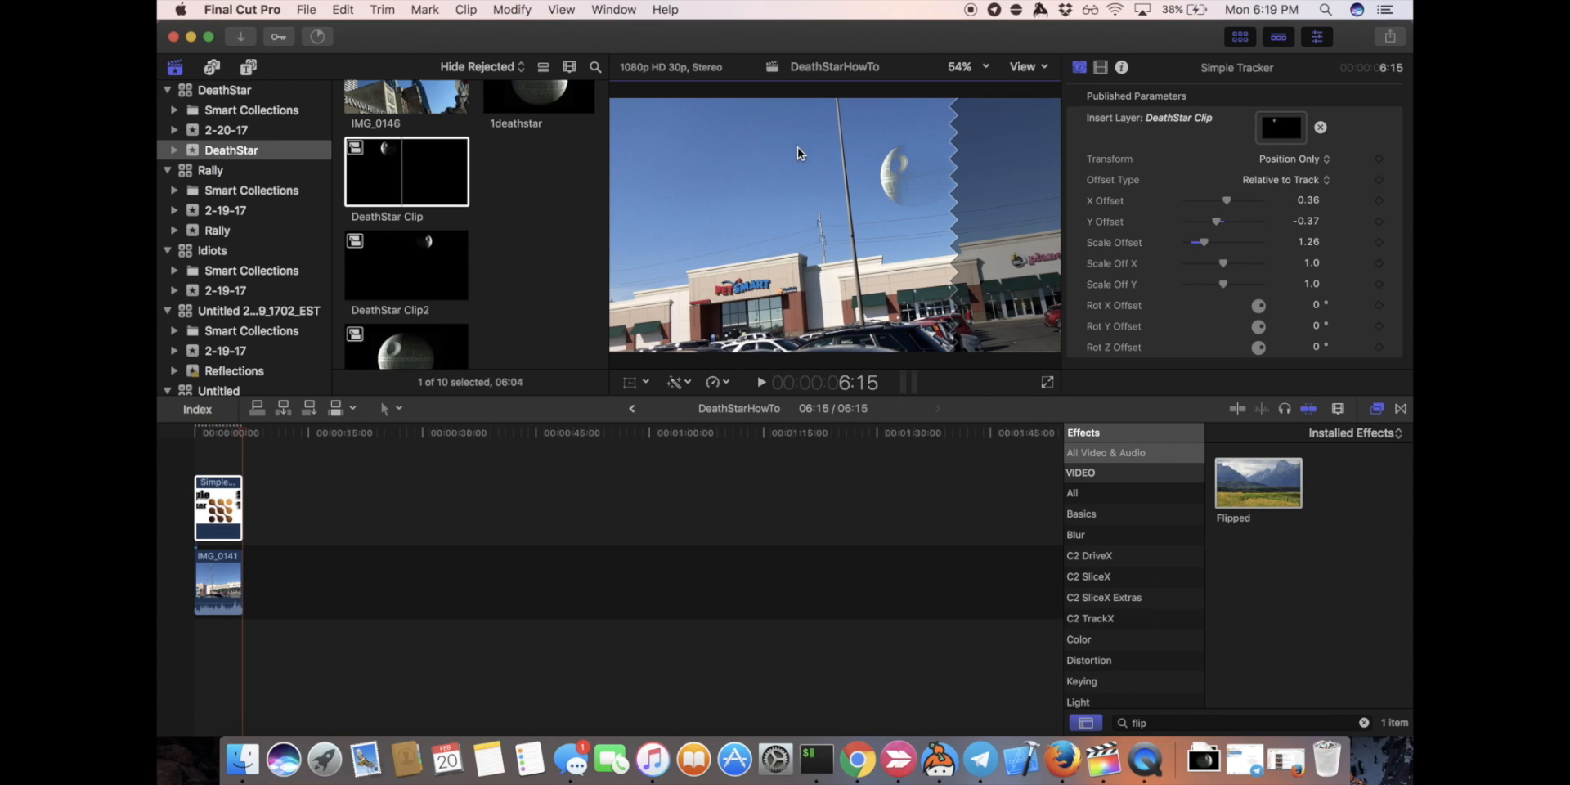
{"action": "left_click_drag", "start_coordinate": [243, 432], "coordinate": [175, 432]}
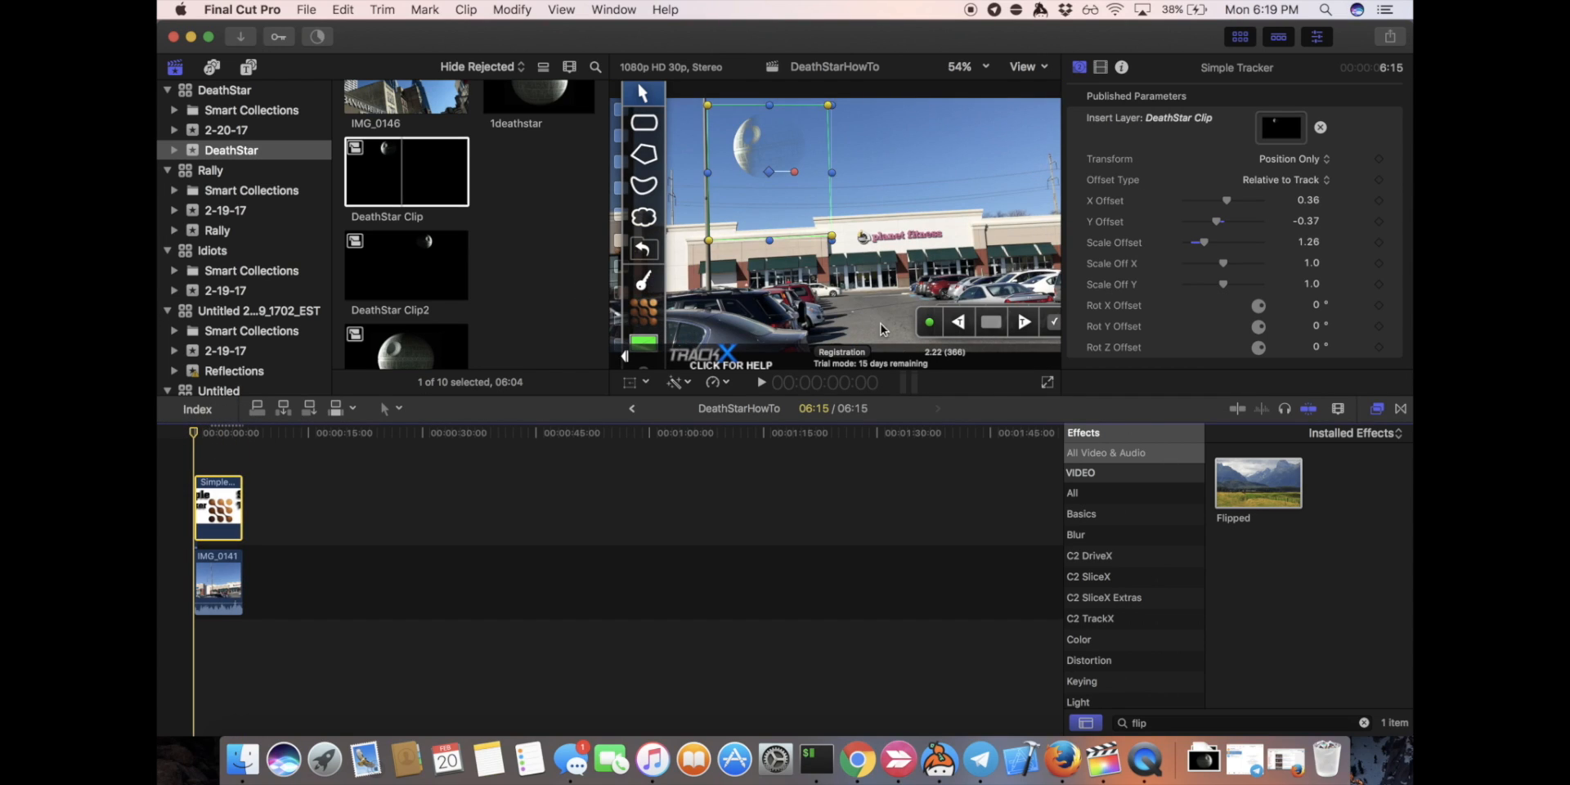
{"action": "left_click", "coordinate": [1048, 384]}
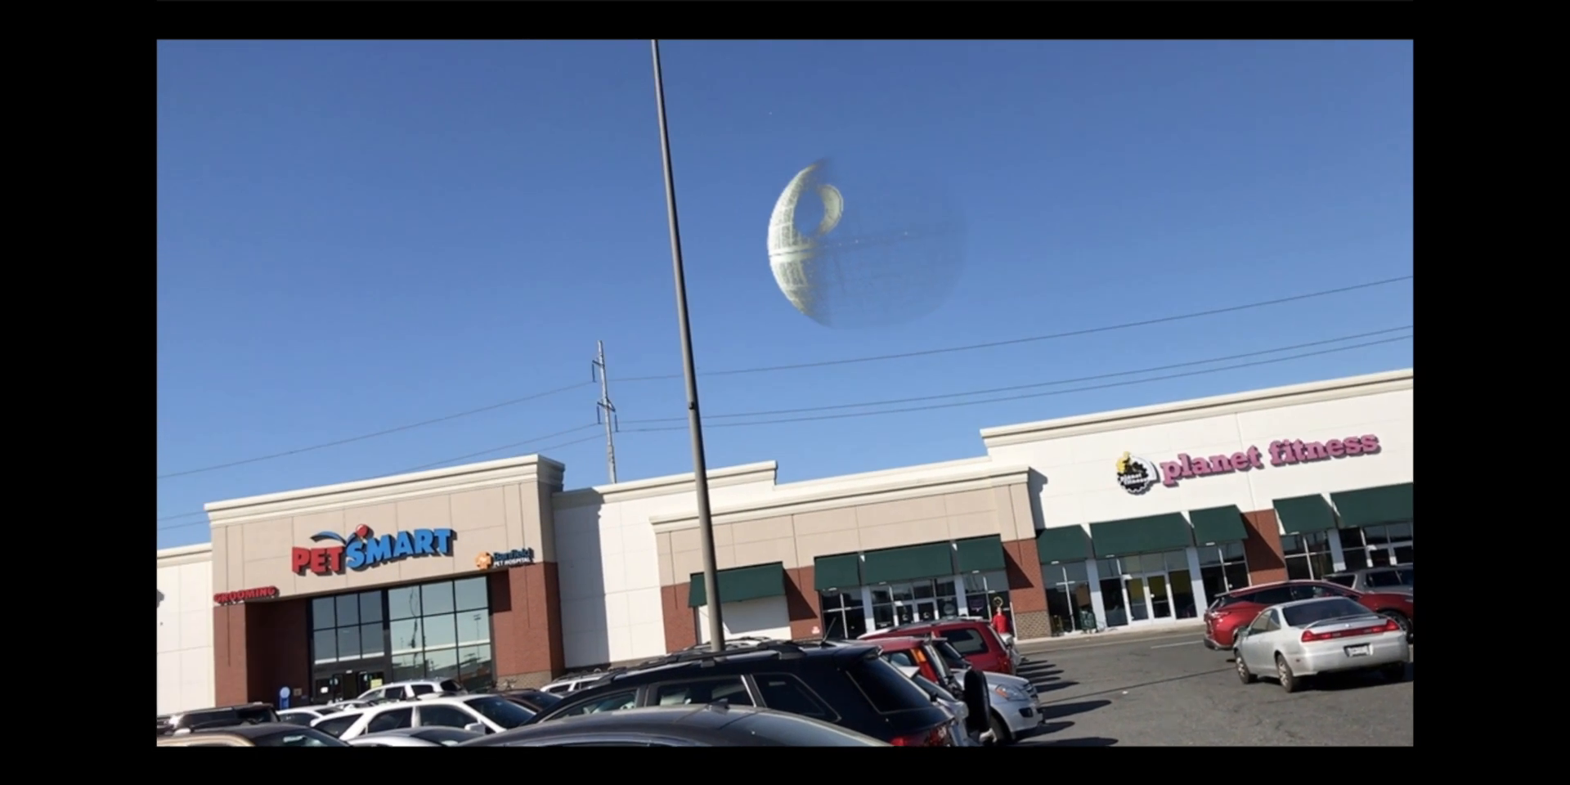
{"action": "key", "text": "space"}
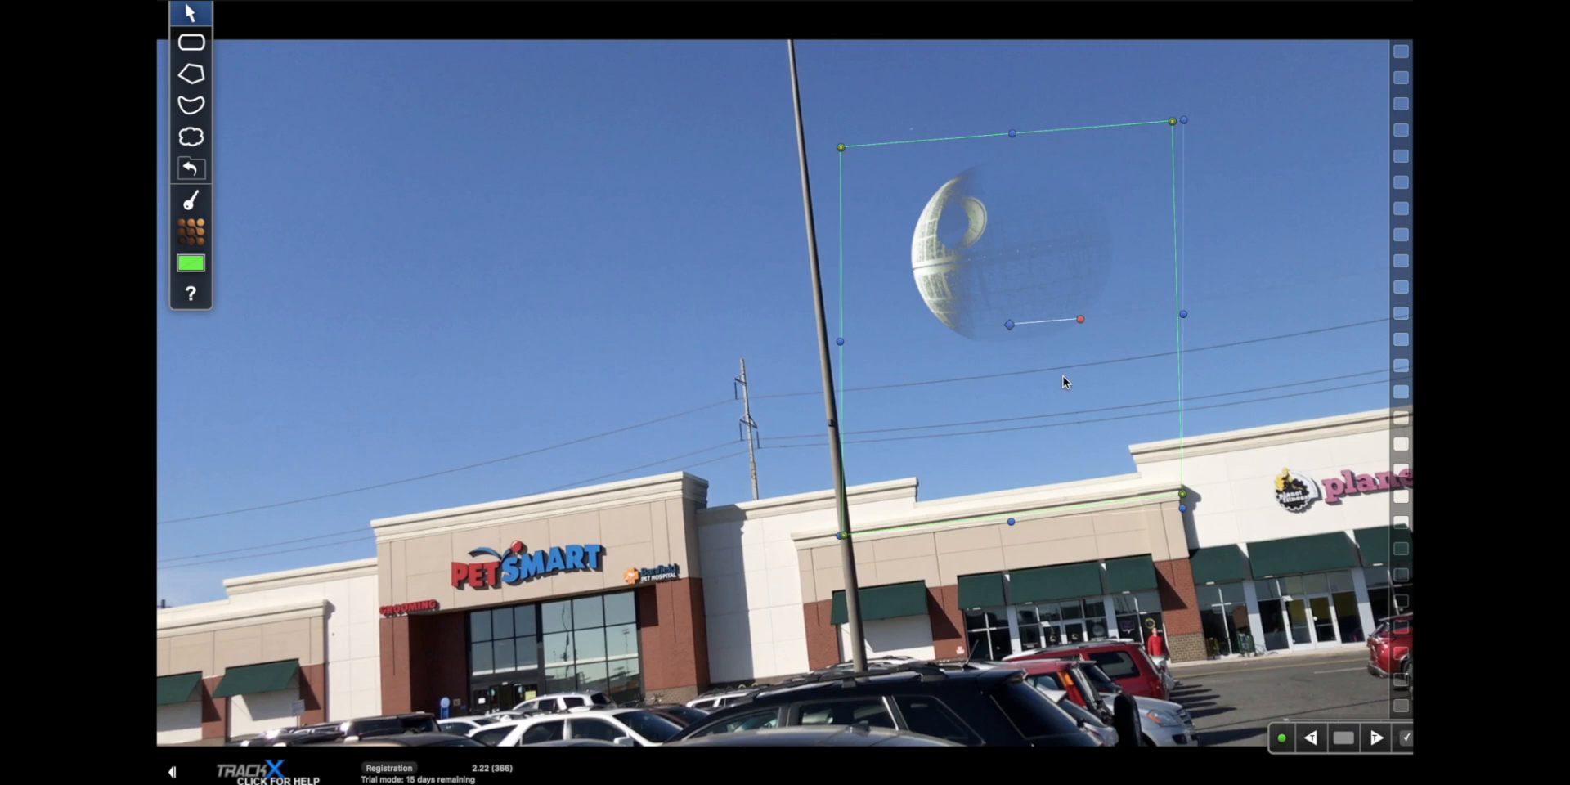
{"action": "mouse_move", "coordinate": [1057, 370]}
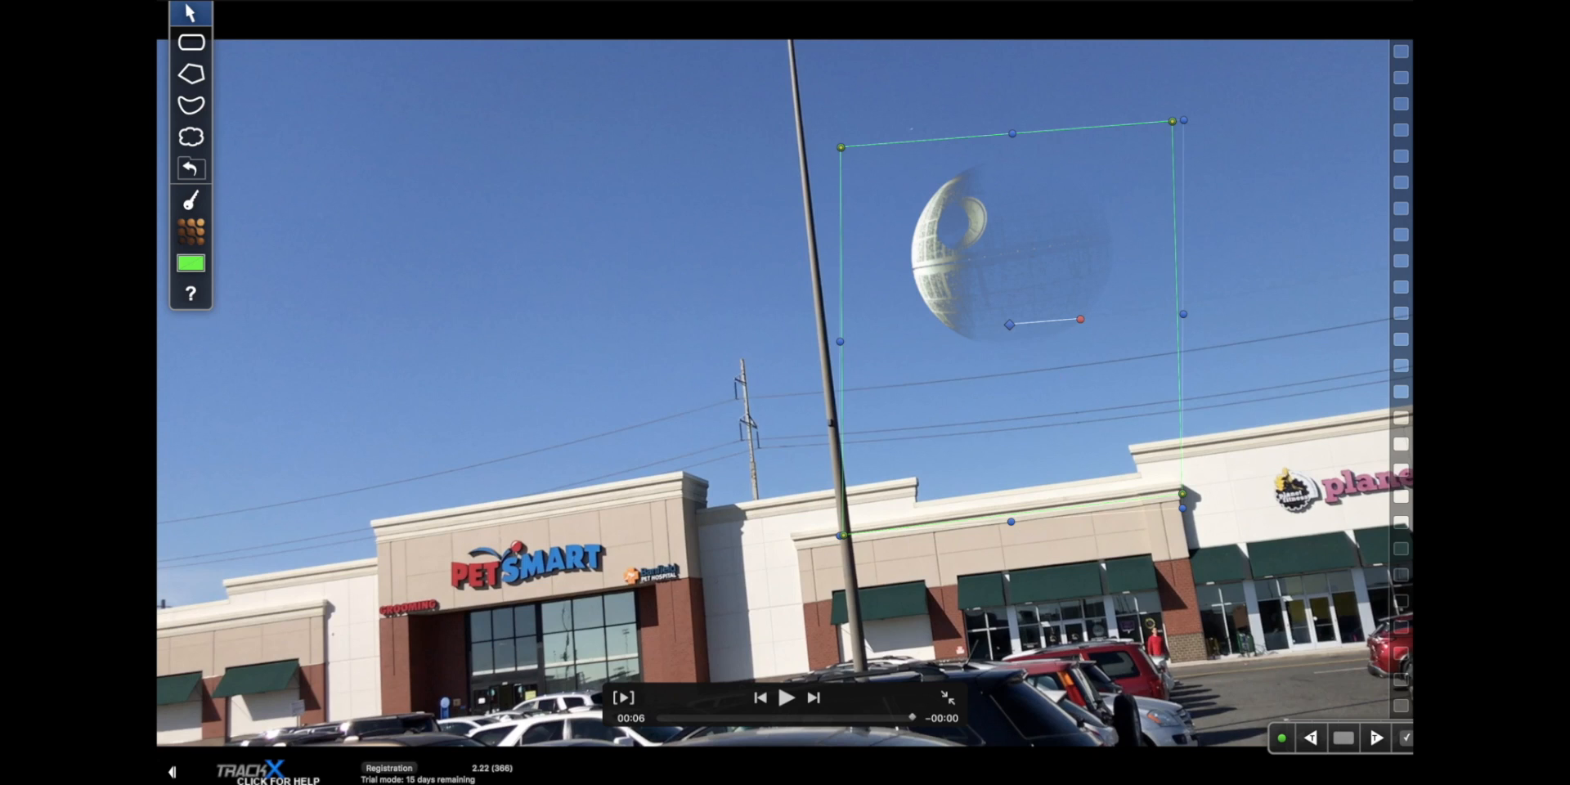
{"action": "key", "text": "Escape"}
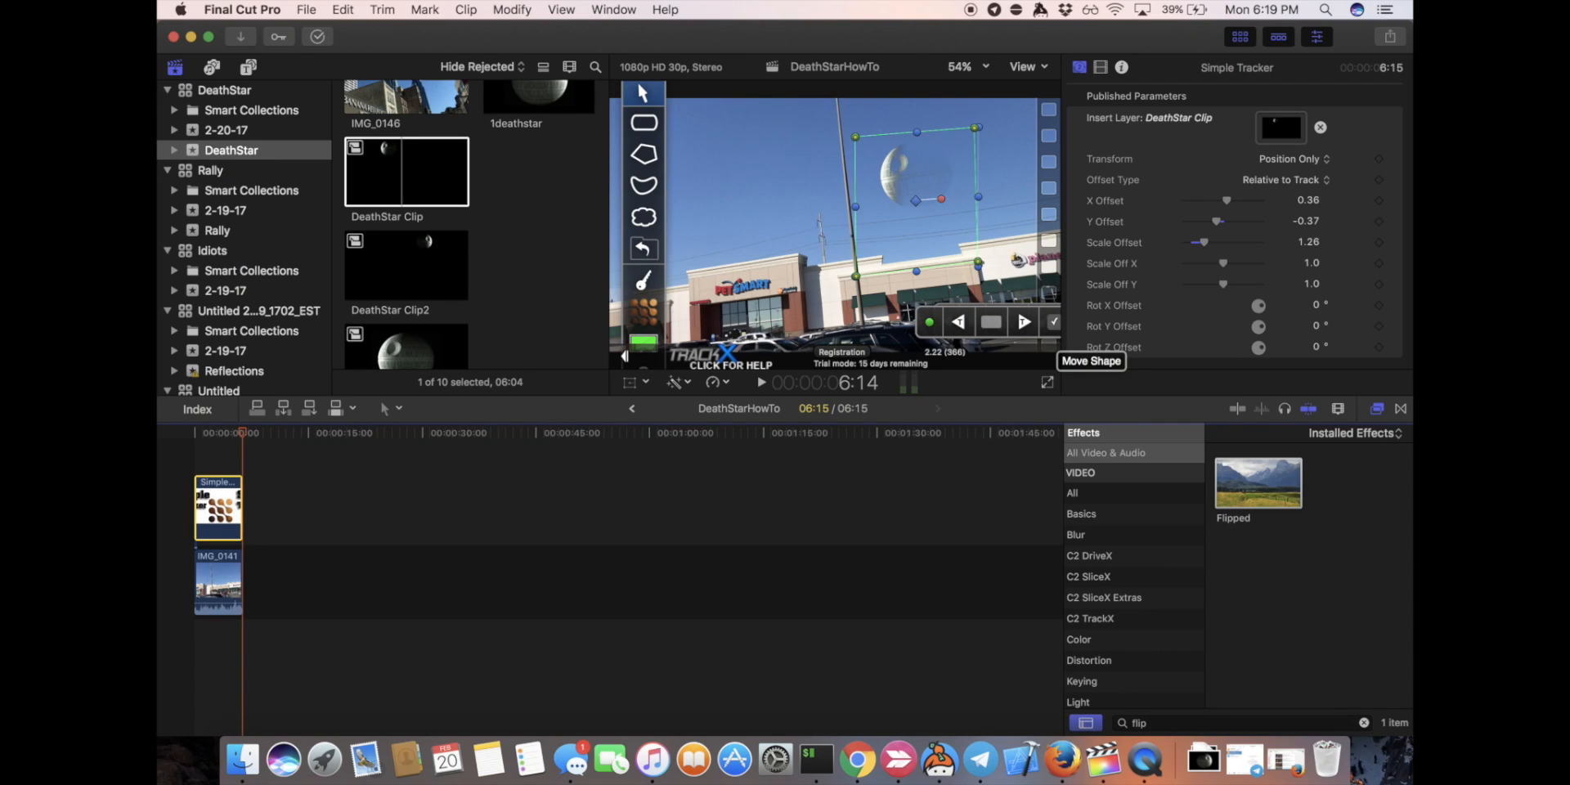
Bring the tracking controls fully into the viewer and examine the Tracking Quality choices in the Tracking Options, cancelling the dialog.
{"action": "left_click_drag", "start_coordinate": [1023, 320], "coordinate": [866, 312]}
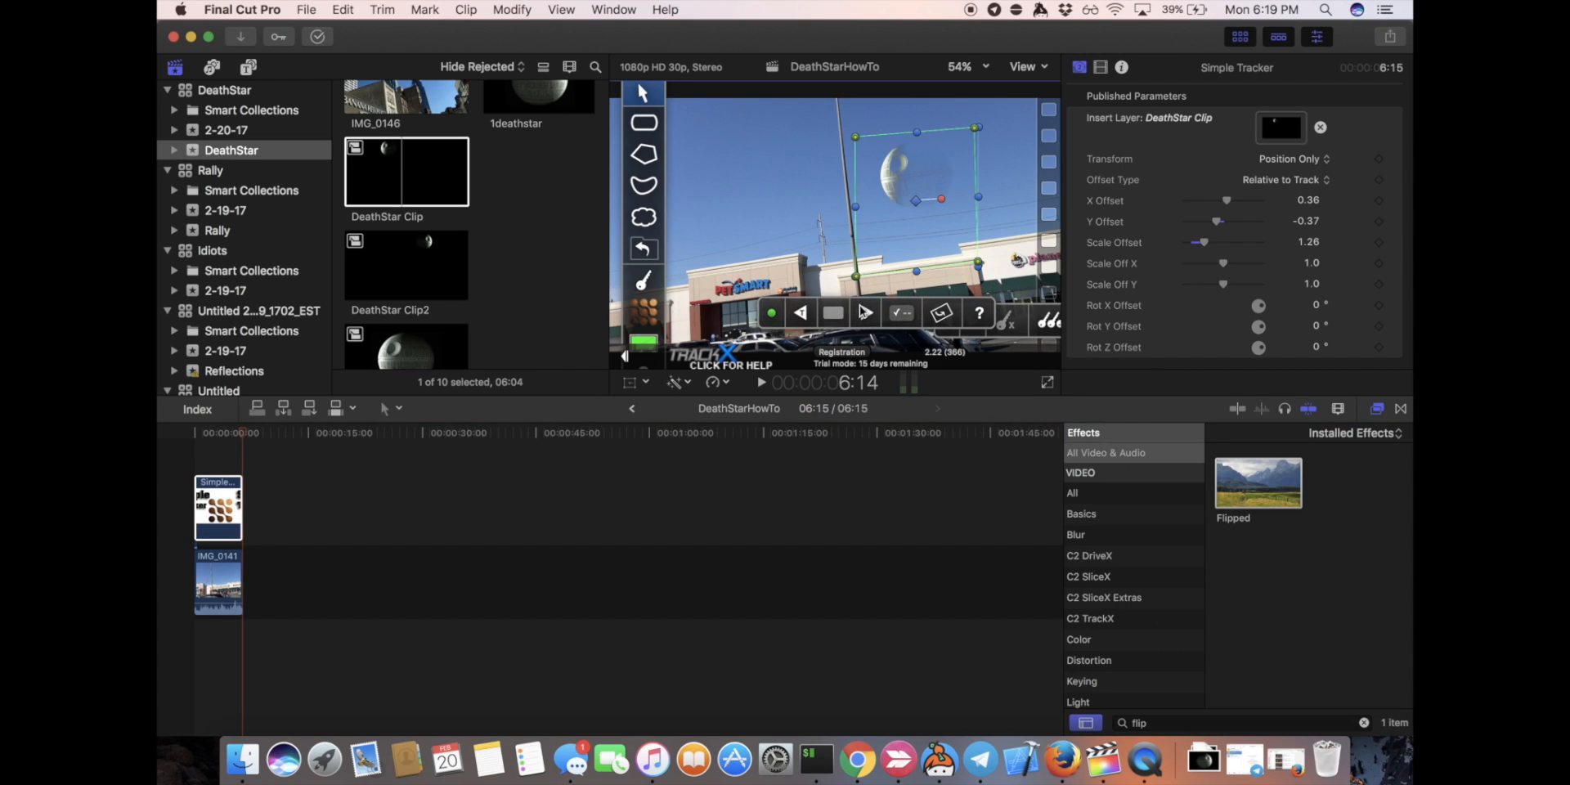
{"action": "left_click", "coordinate": [900, 314]}
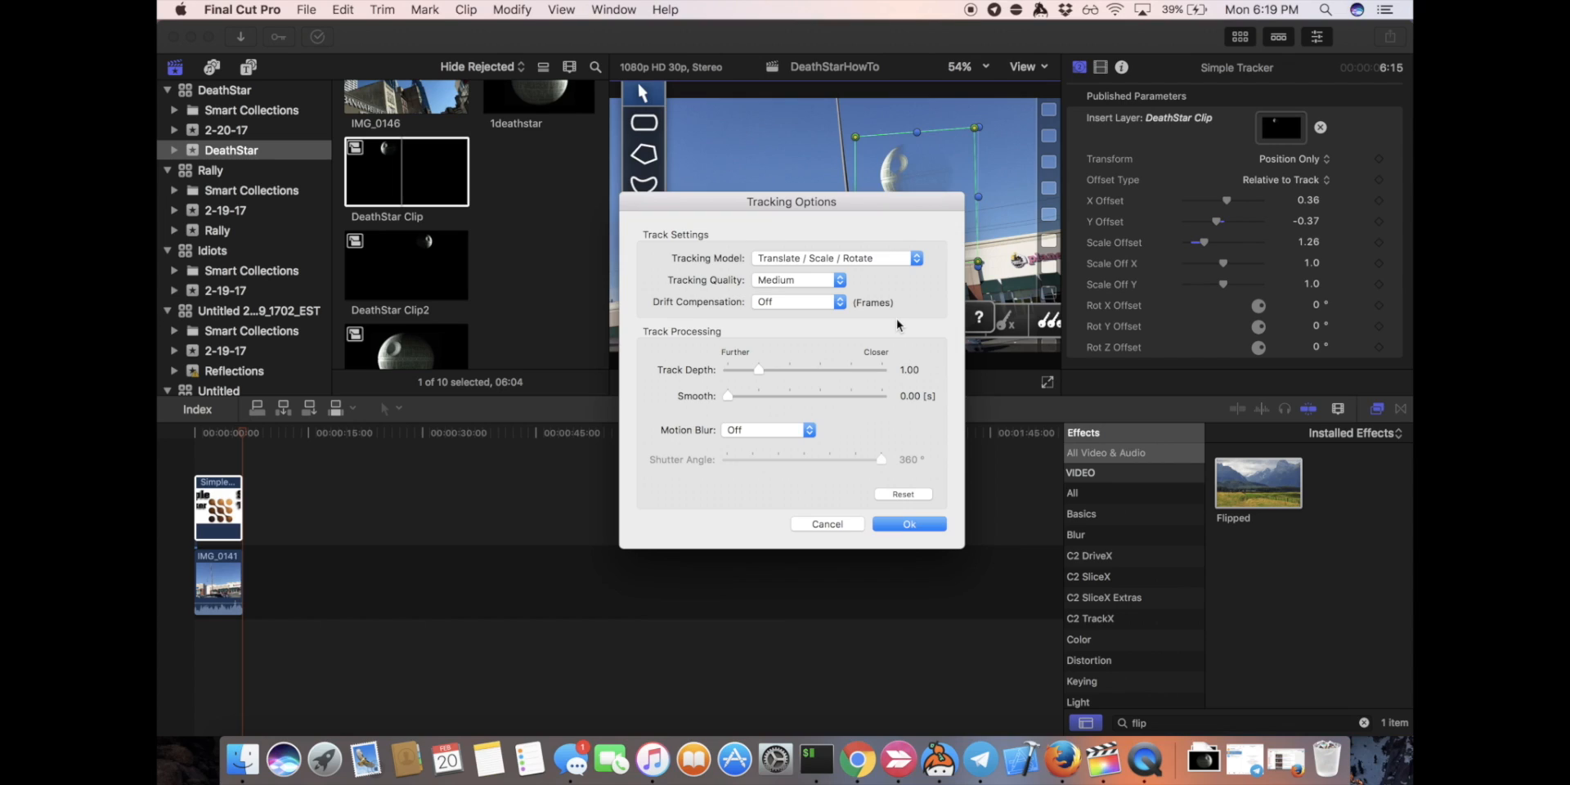
{"action": "left_click", "coordinate": [837, 280]}
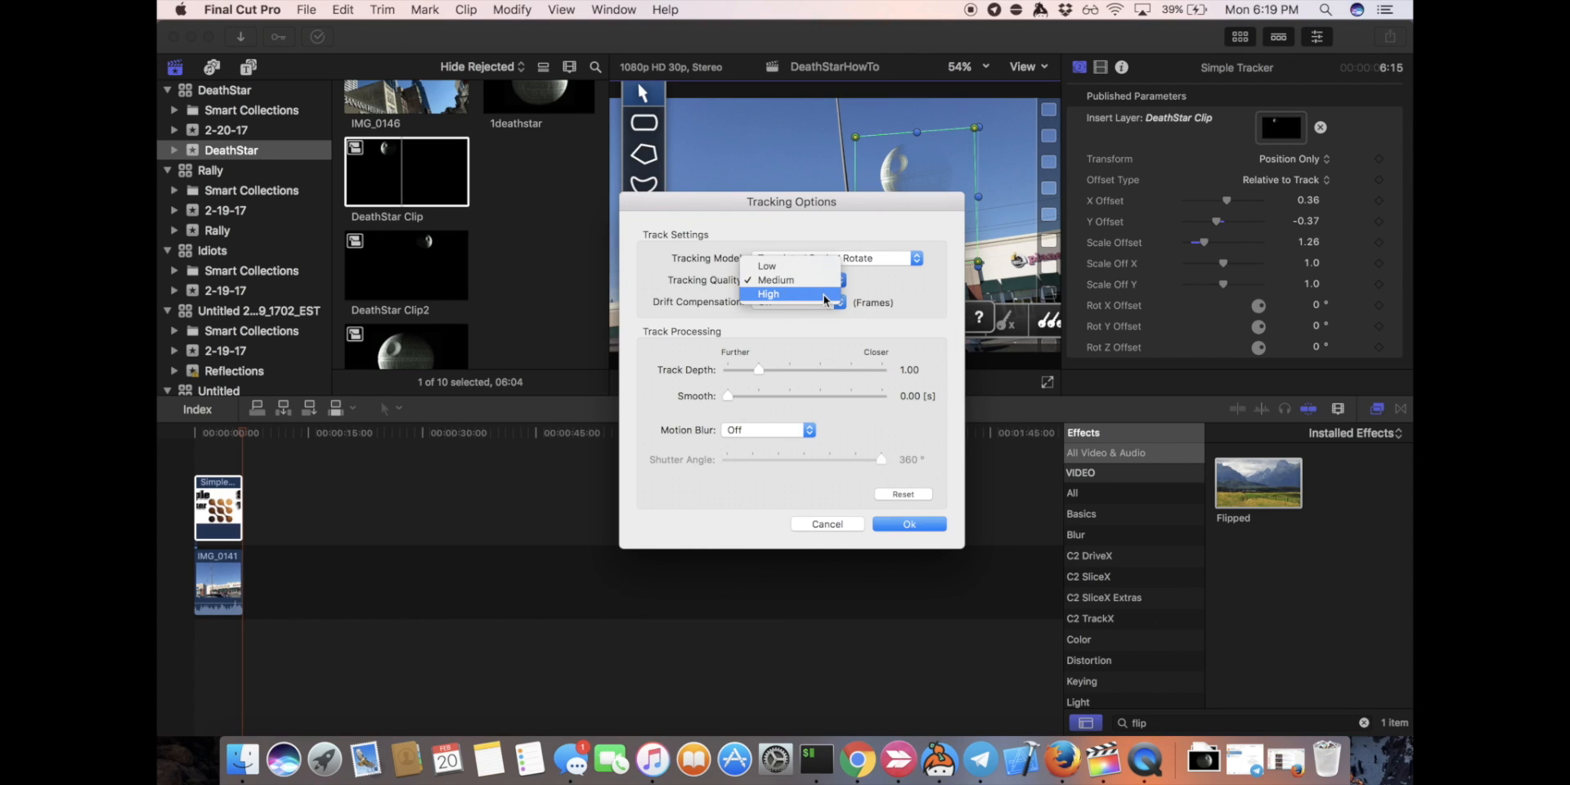
{"action": "left_click", "coordinate": [865, 331]}
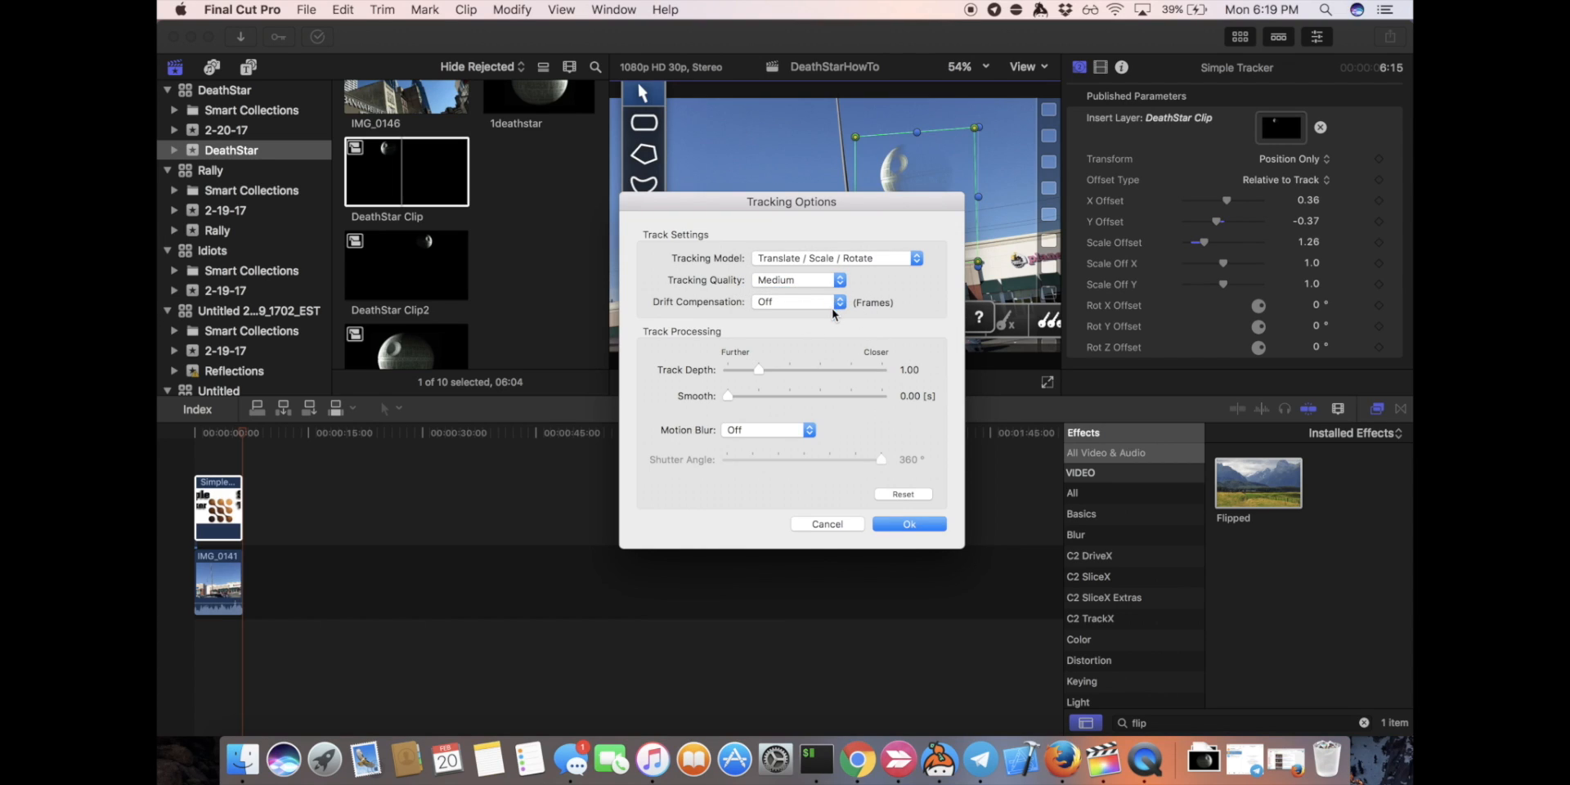
{"action": "left_click", "coordinate": [822, 528]}
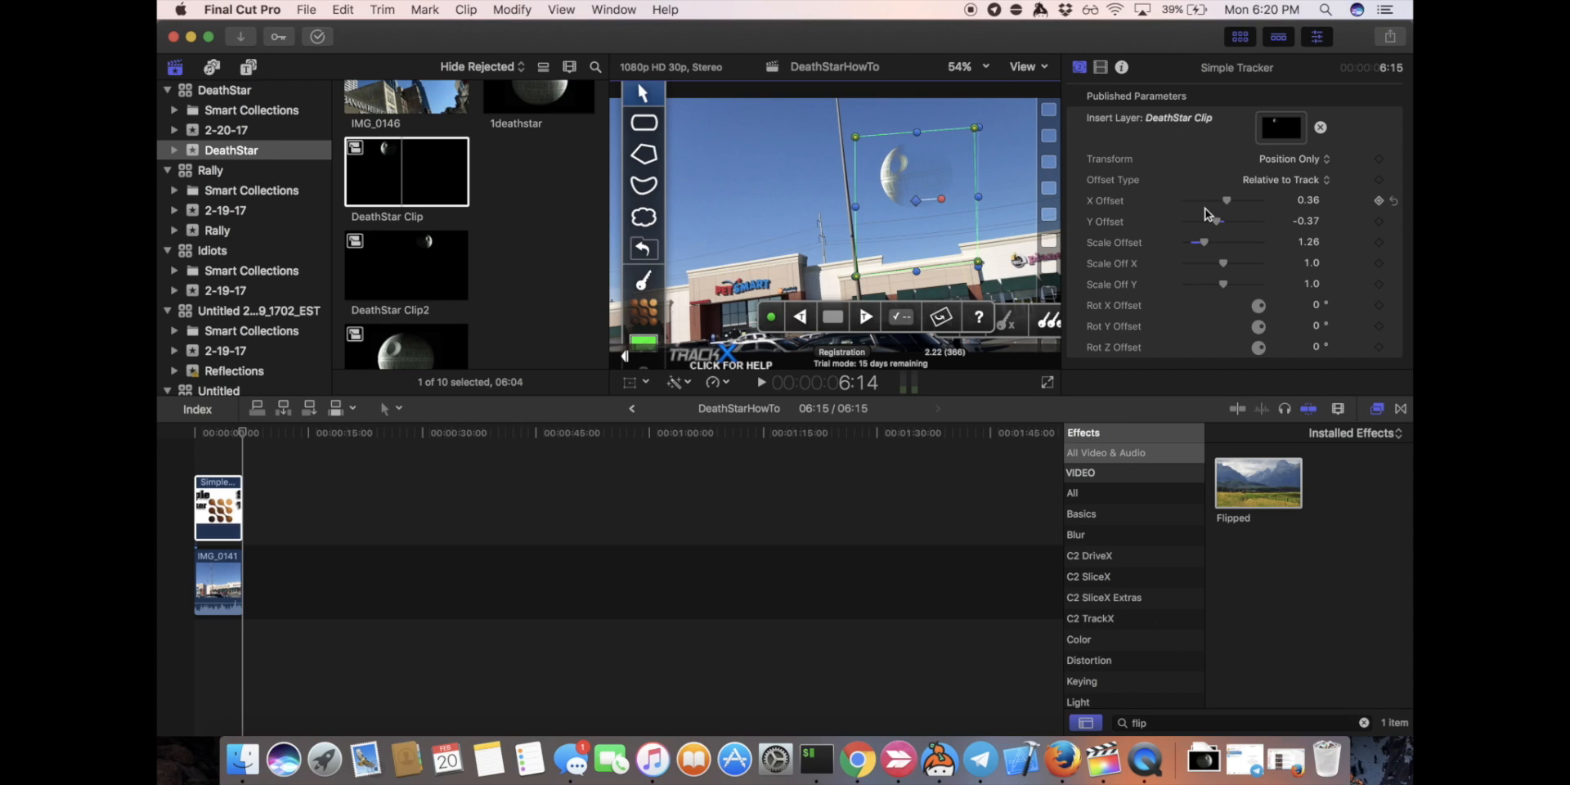
Set the tracker's X Offset to -0.3 and play the composite from the start.
{"action": "left_click_drag", "start_coordinate": [1228, 205], "coordinate": [1221, 207]}
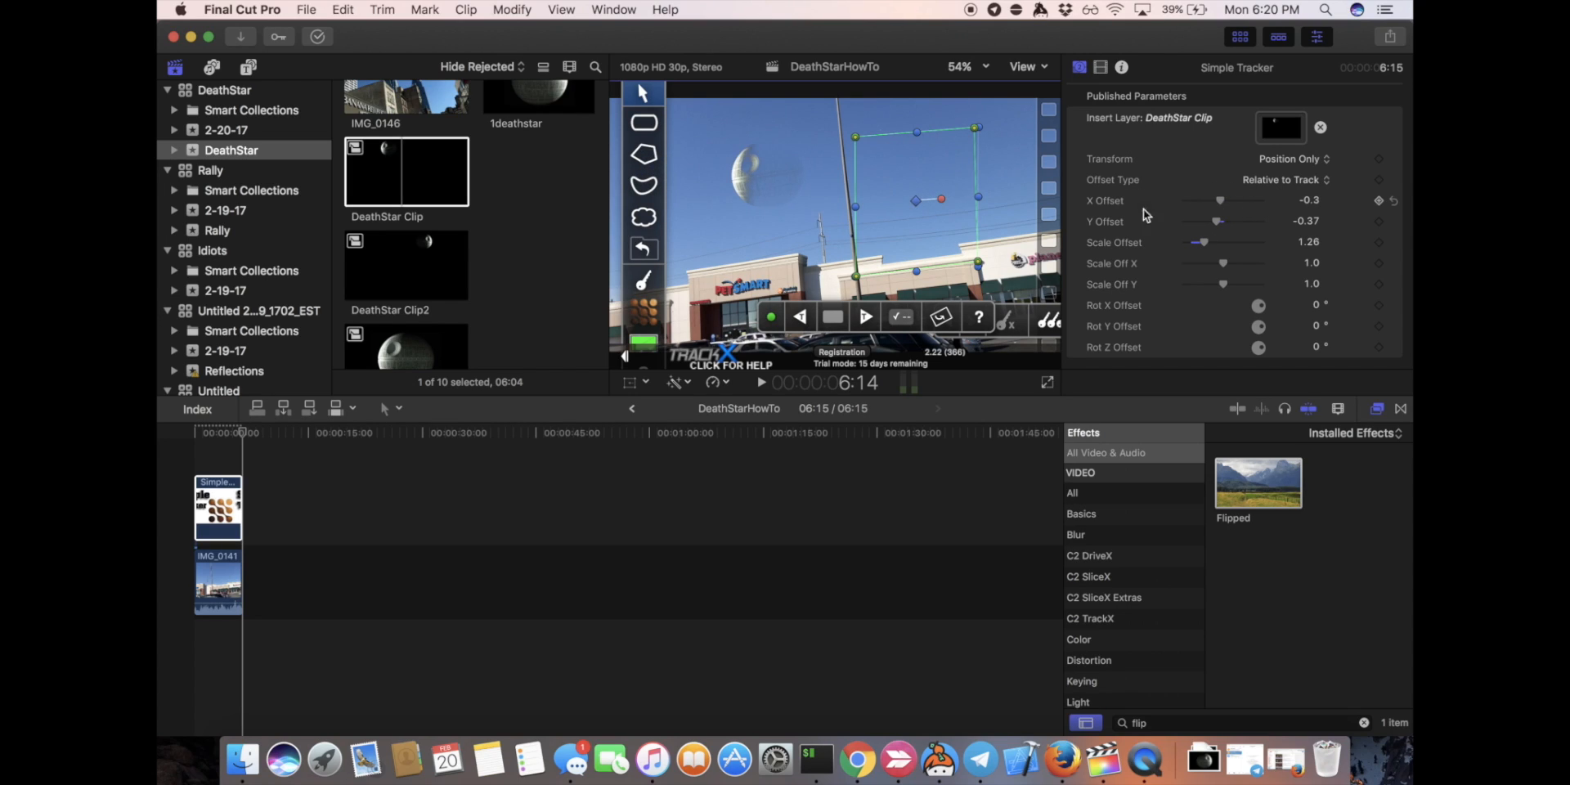
{"action": "left_click", "coordinate": [762, 384]}
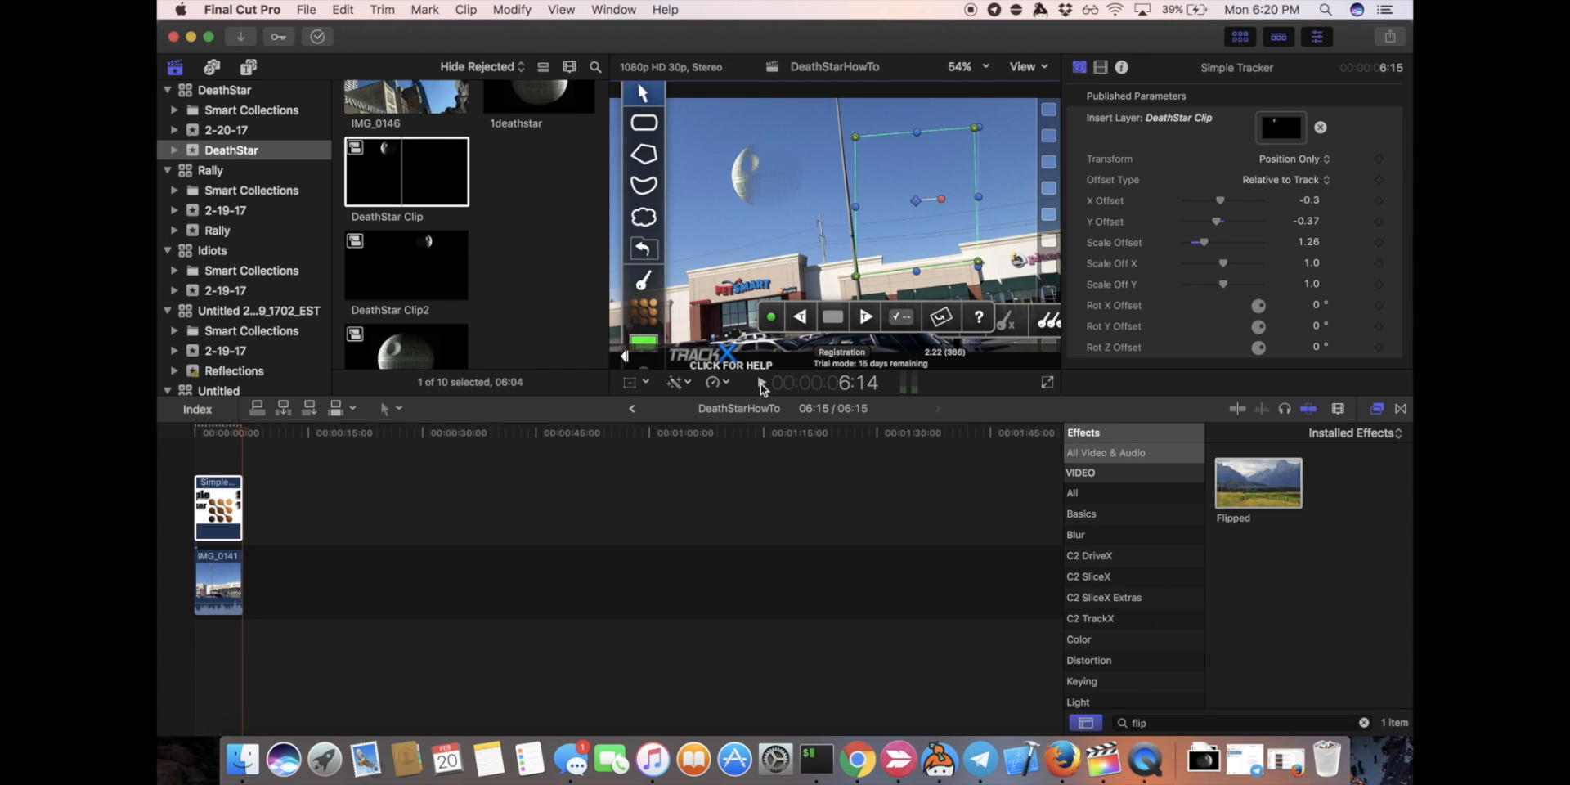
{"action": "left_click_drag", "start_coordinate": [241, 433], "coordinate": [184, 437]}
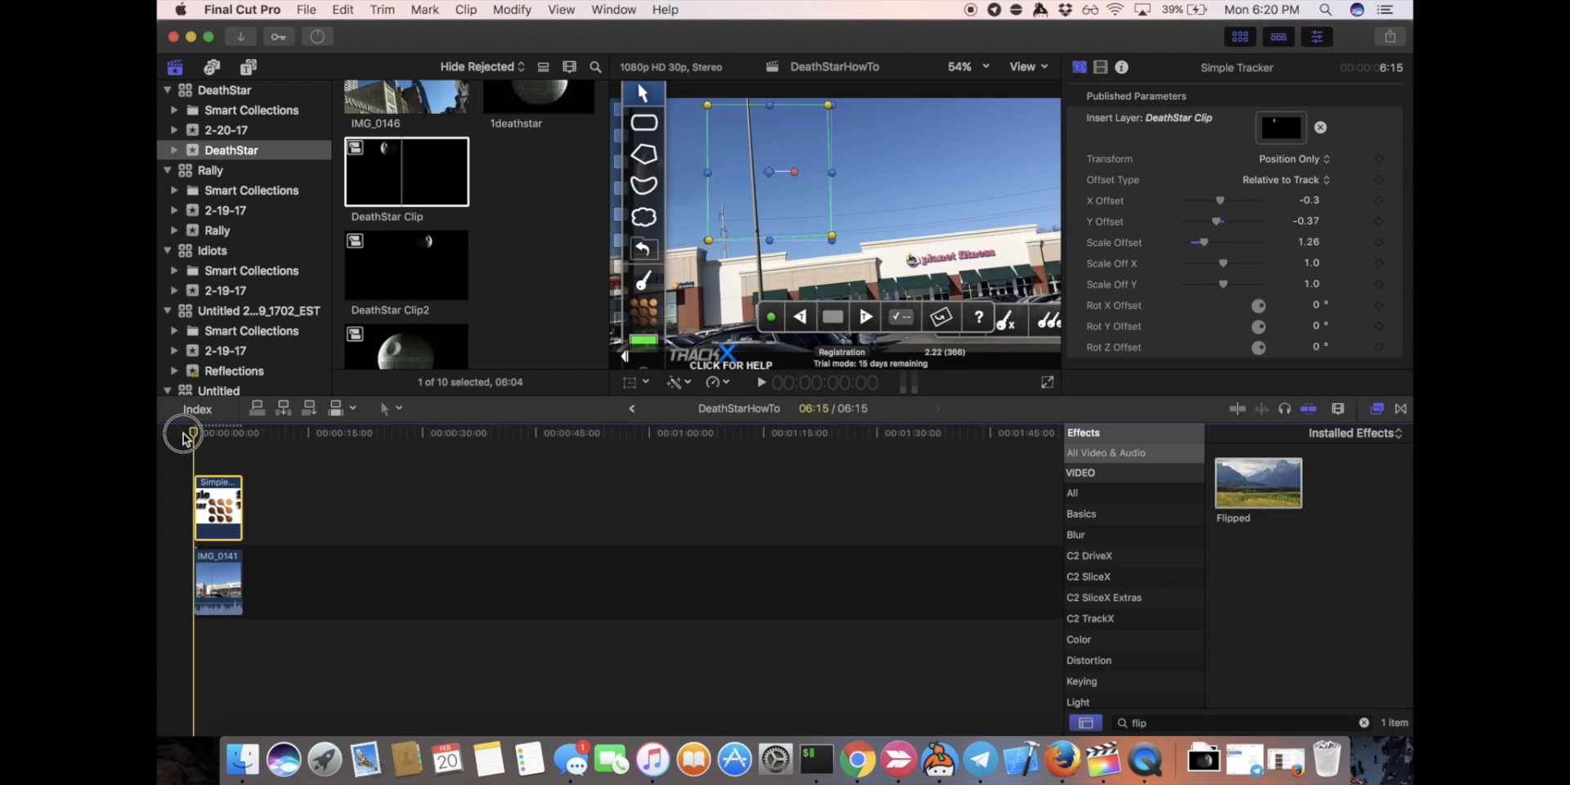
{"action": "left_click", "coordinate": [760, 383]}
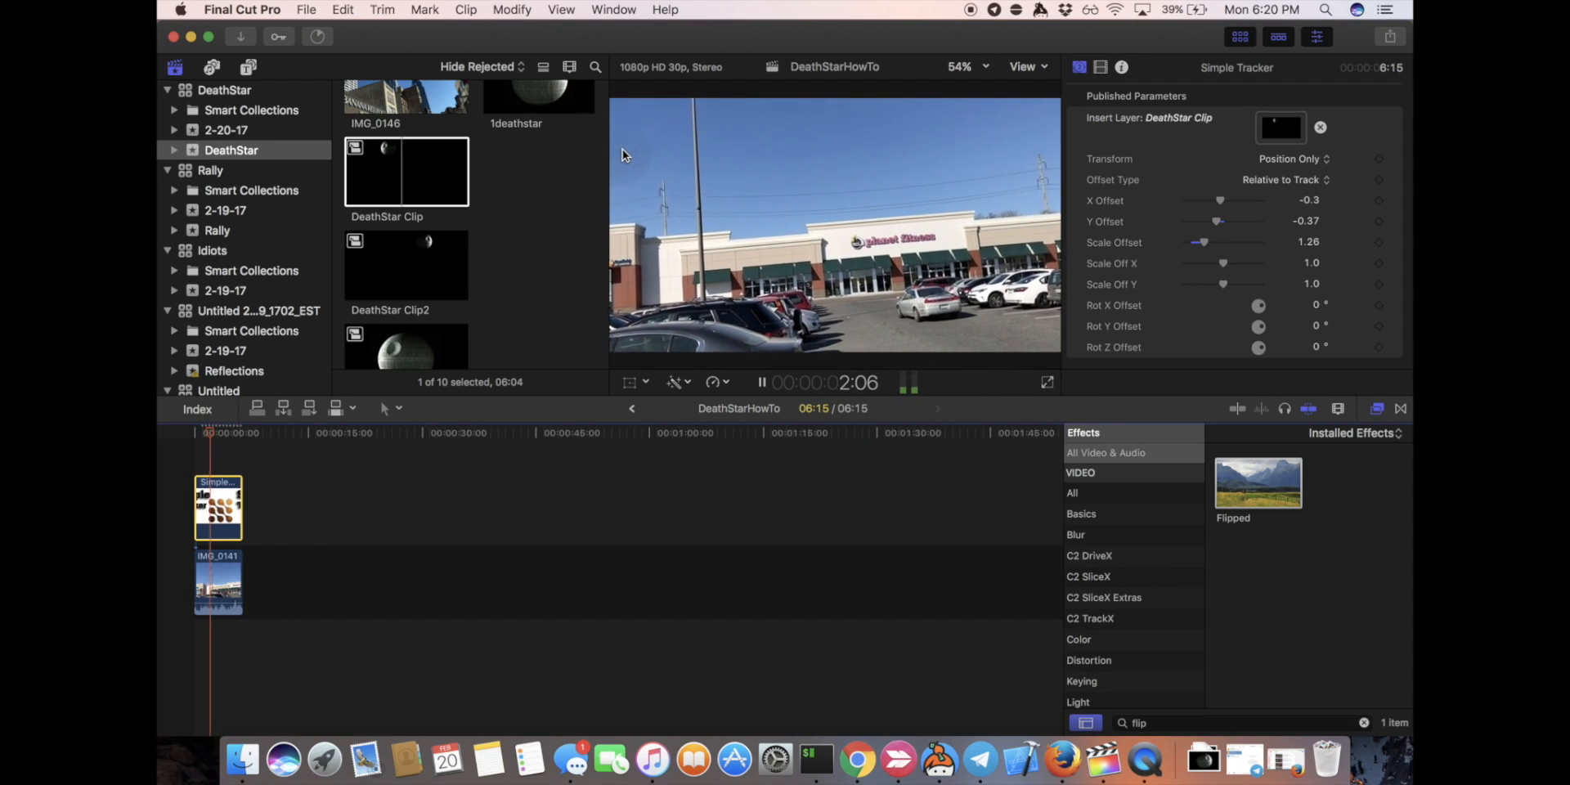
Shift the Death Star away from the light pole at the clip's end by setting the X Offset to -0.43.
{"action": "left_click_drag", "start_coordinate": [1218, 200], "coordinate": [1226, 202]}
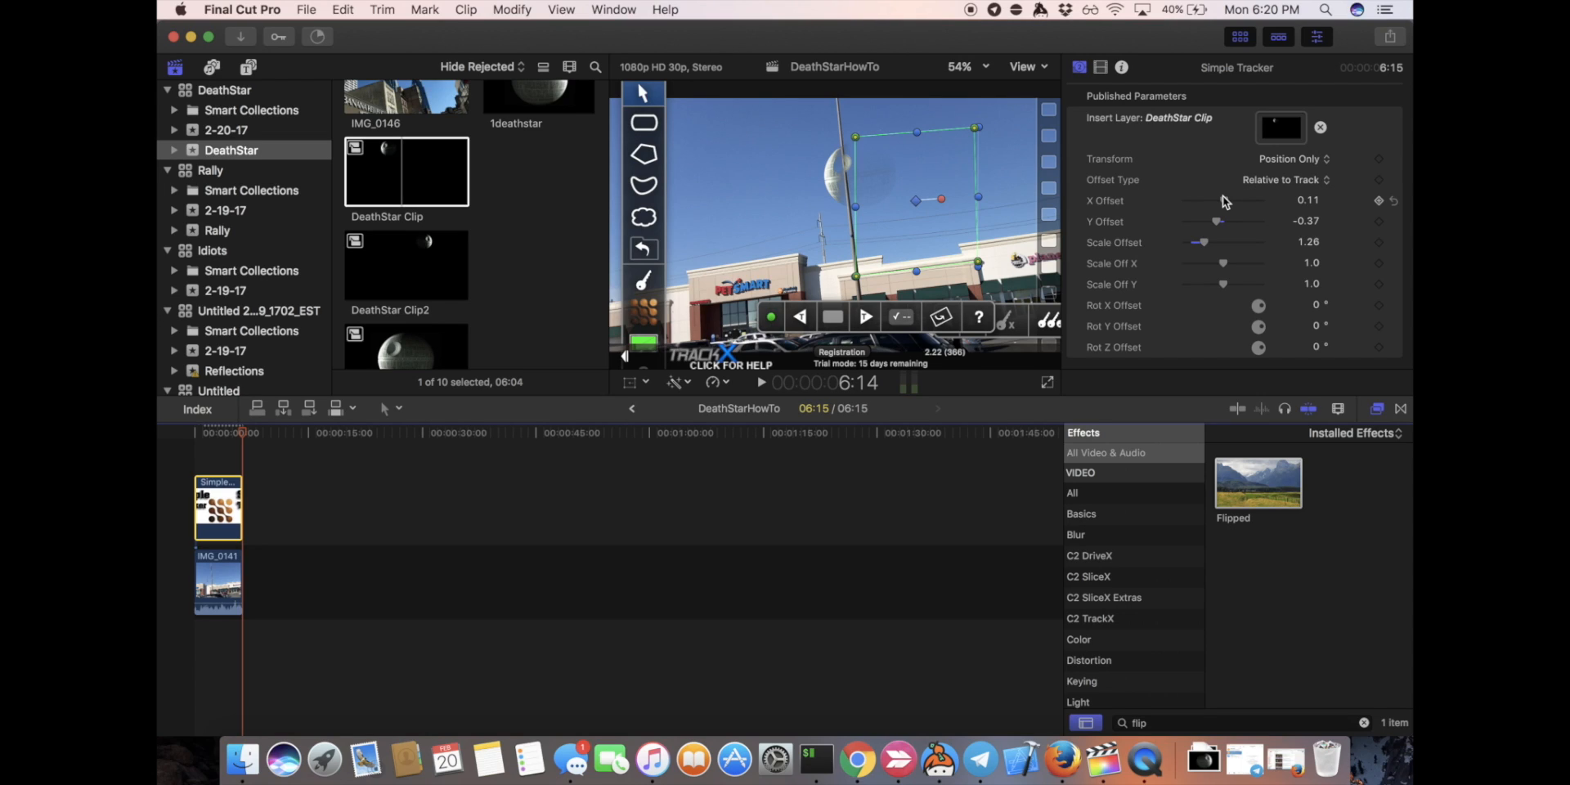
{"action": "left_click_drag", "start_coordinate": [1225, 199], "coordinate": [1221, 200]}
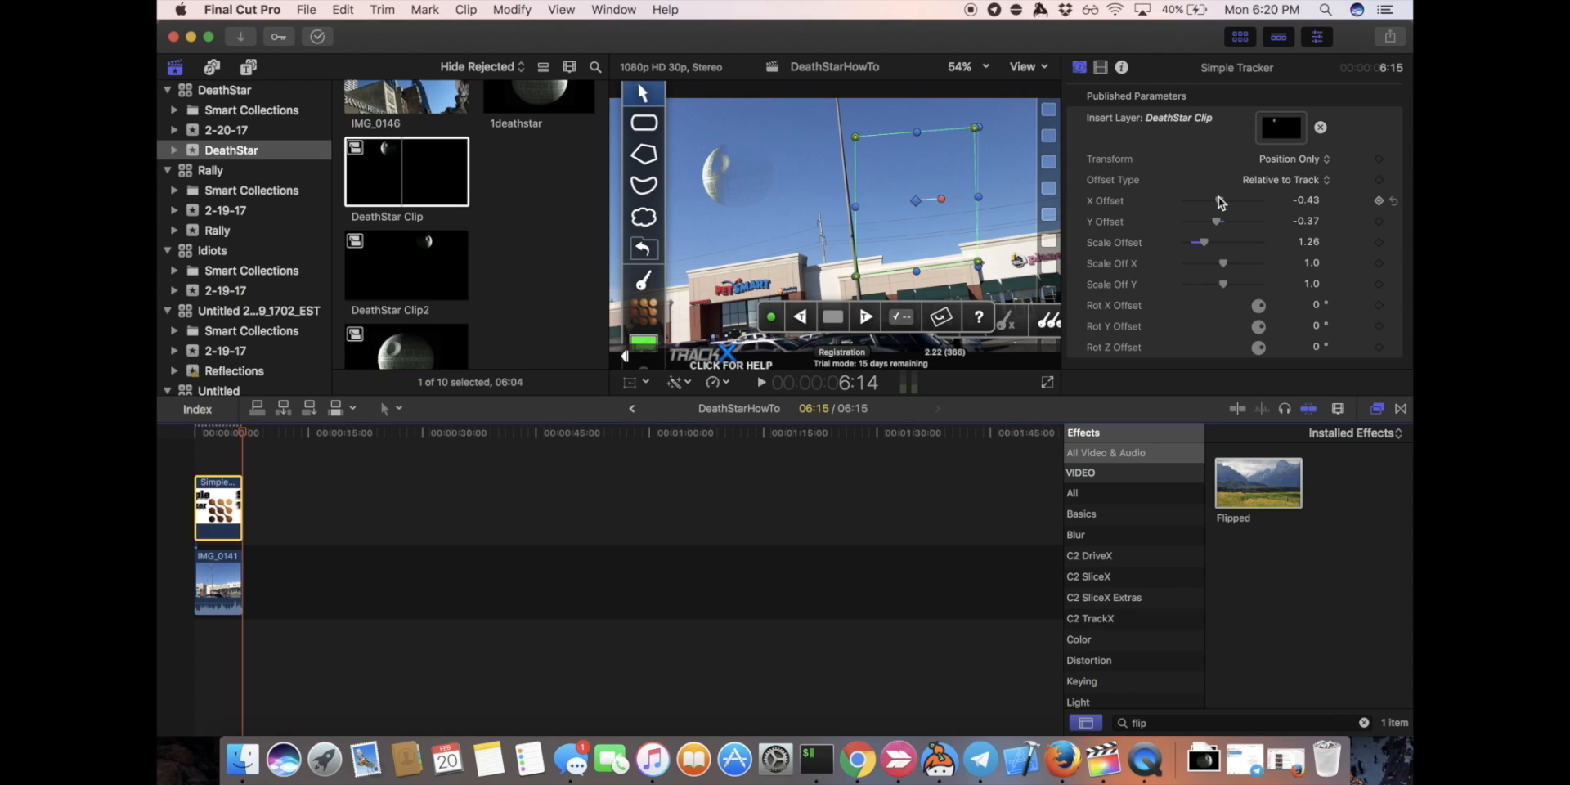